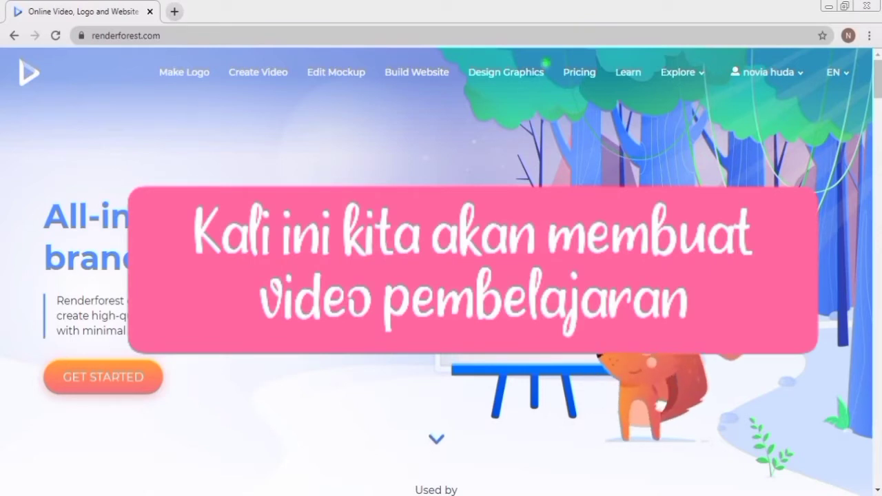
Step: Open the Educational Video Toolkit template from the educational presentation video templates
click(268, 74)
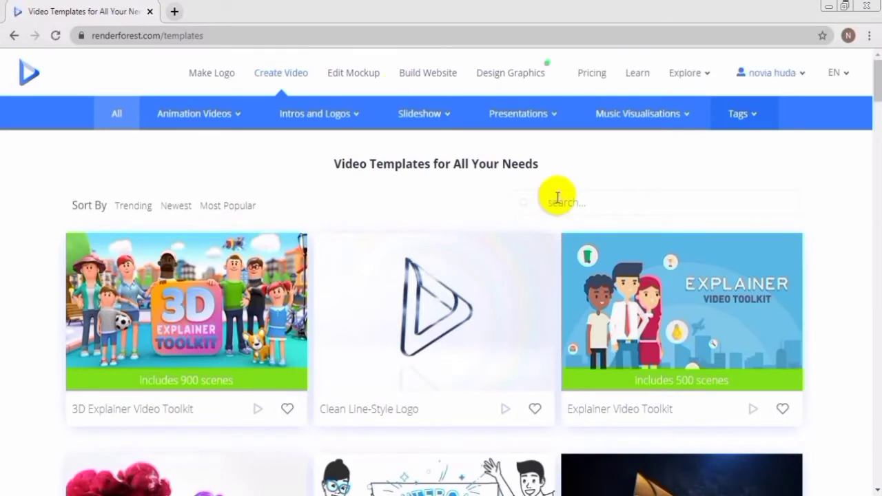
mouse_move(557, 119)
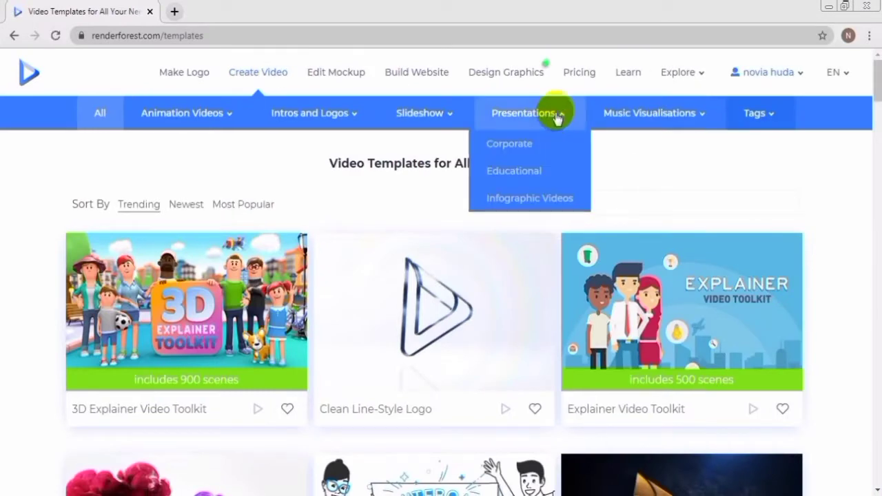
click(522, 176)
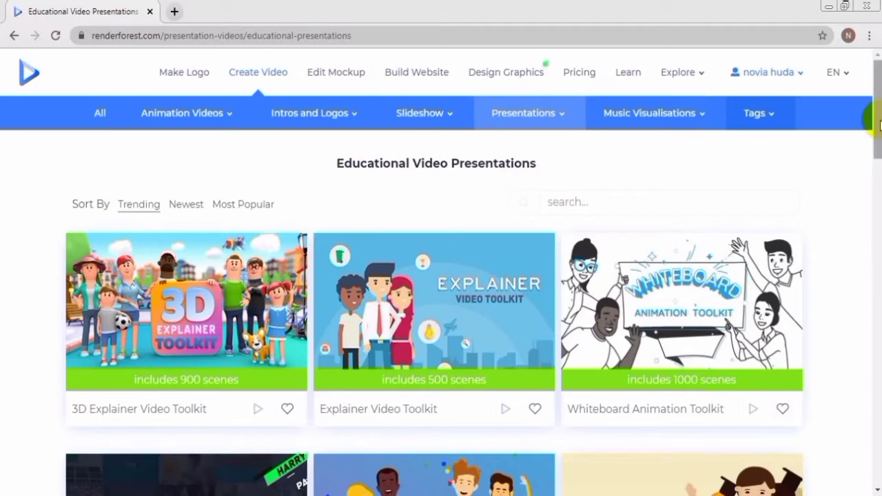
scroll(875, 129, down, 1)
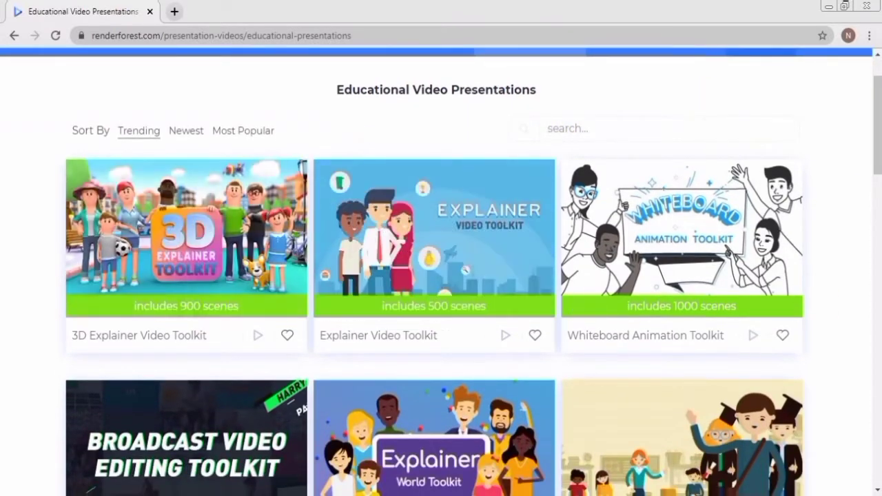
scroll(874, 183, down, 2)
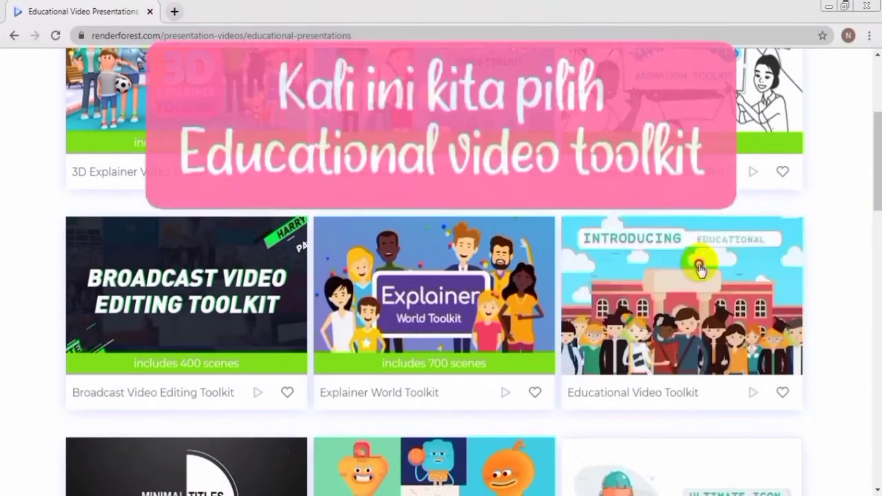
click(699, 269)
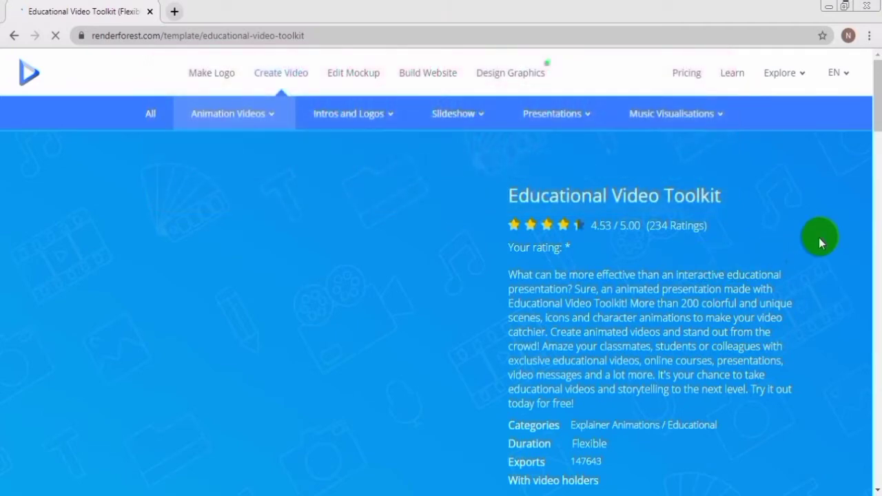
Step: Start a new video by adding scenes and insert the "Logo animation on the Presentation board" scene with one text holder
drag(874, 117, 874, 147)
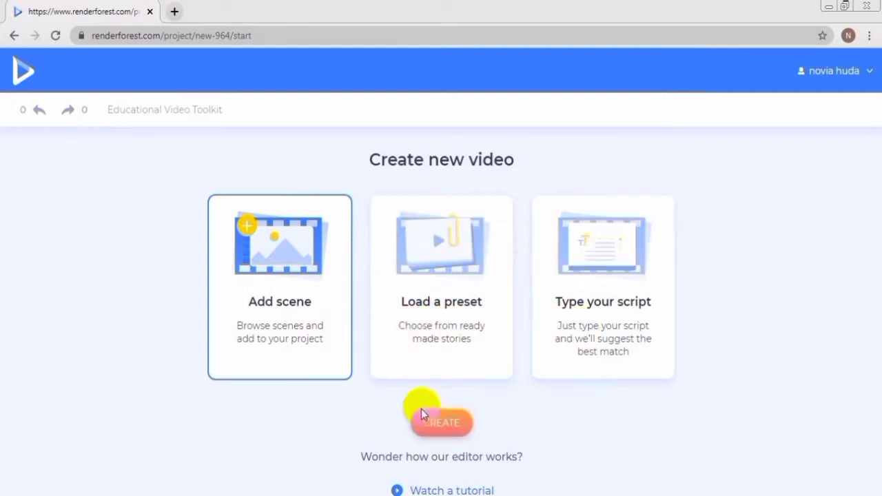
click(434, 425)
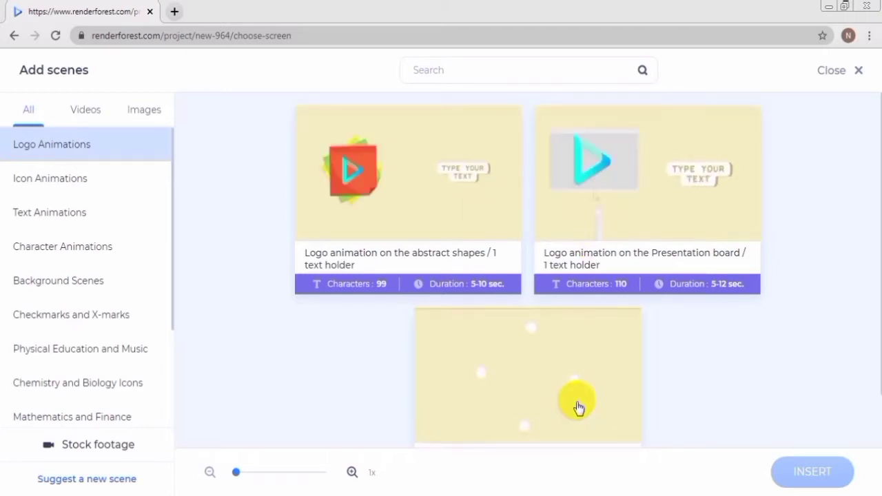
click(603, 221)
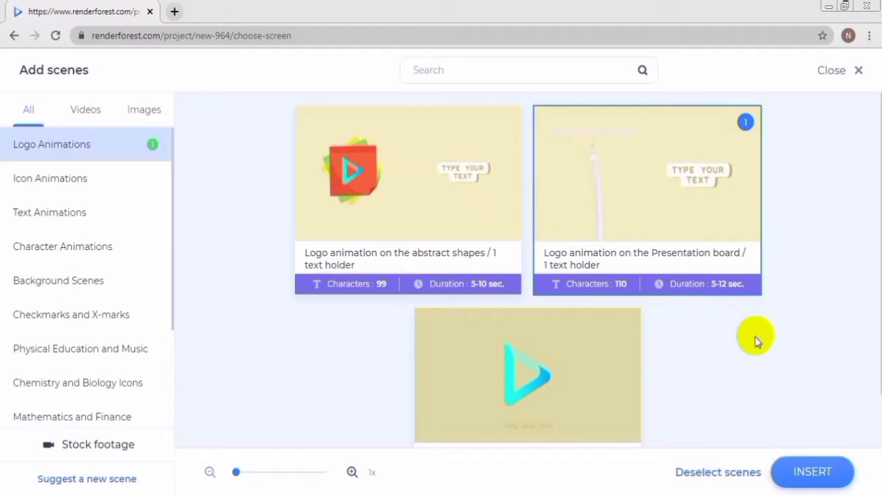
click(798, 473)
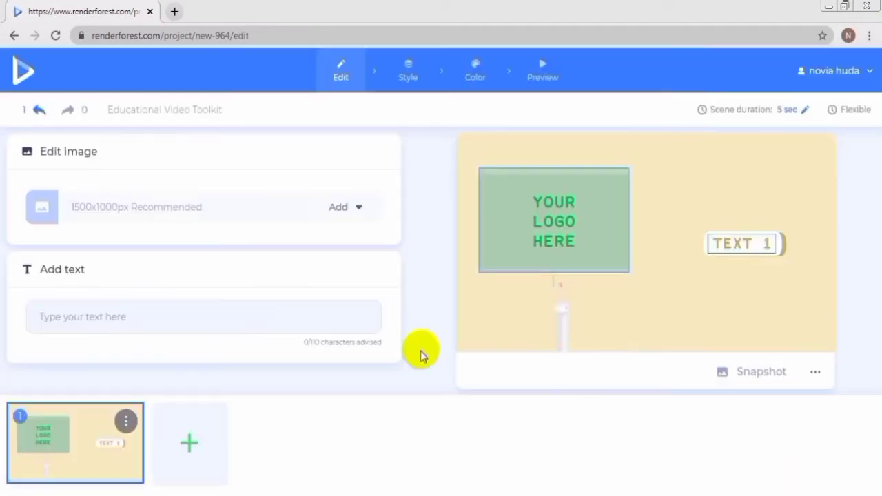
Step: Add the "Female teacher sitting at the desk" background scene as the second scene
click(196, 439)
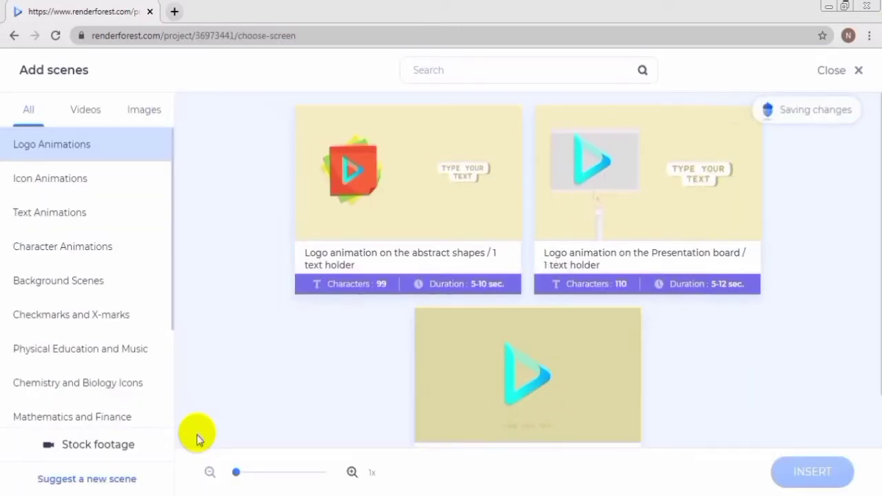
click(72, 288)
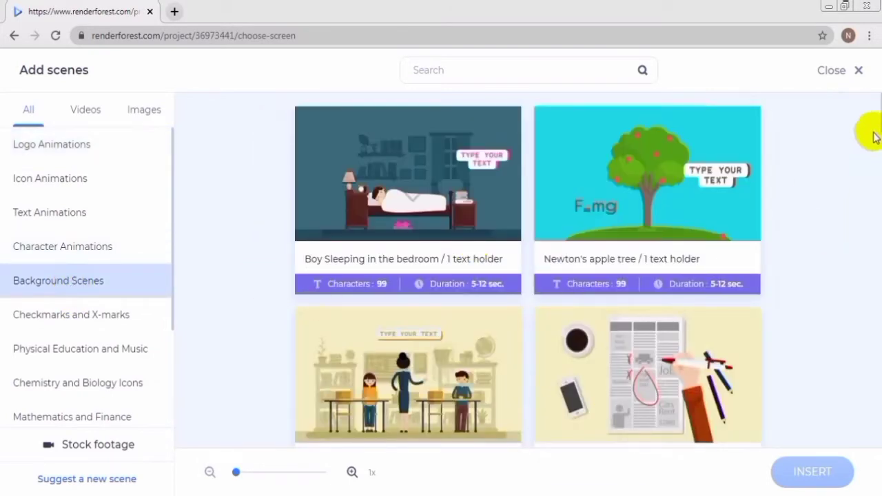
drag(880, 128, 880, 339)
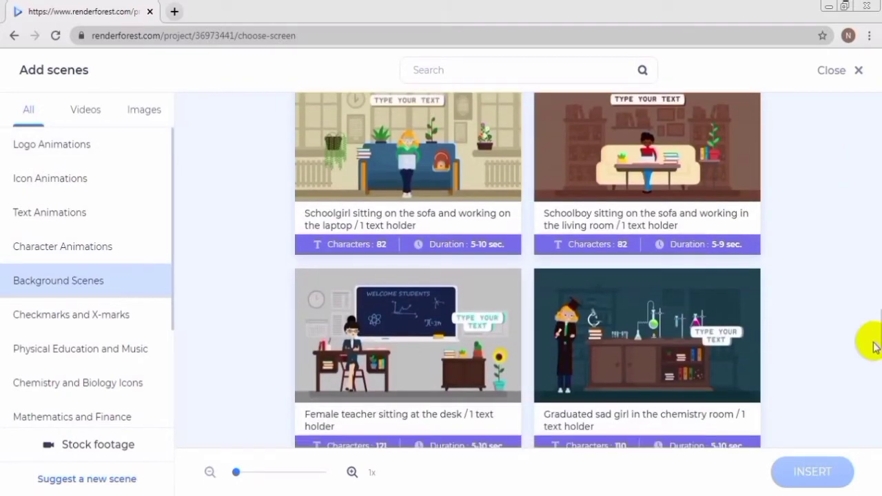
click(422, 350)
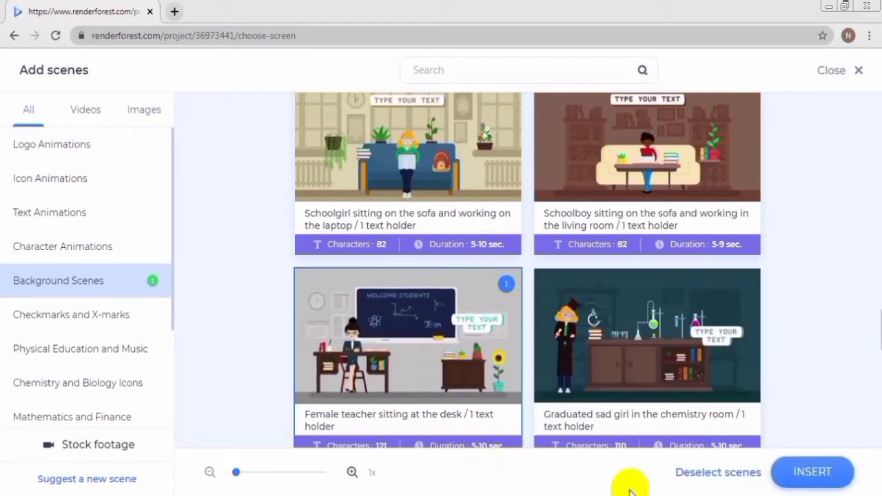
click(785, 474)
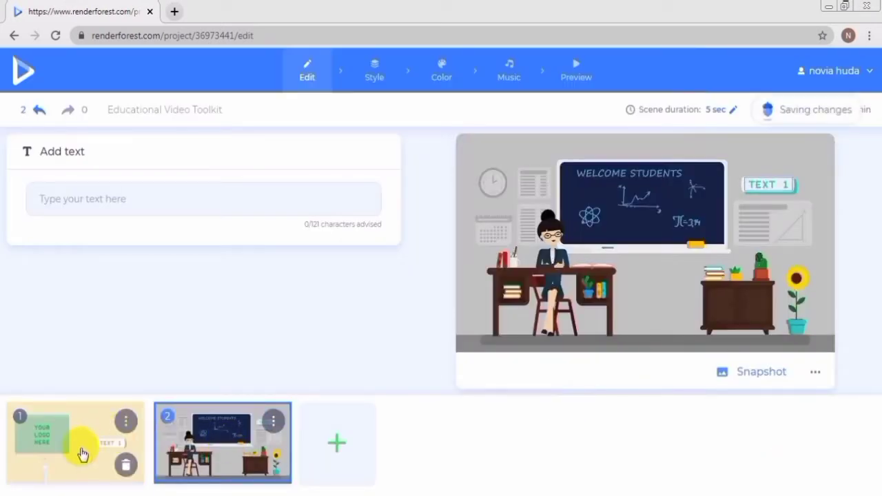
Step: Upload the personal logo PNG from drive G: into the first scene's logo placeholder and accept the default crop
click(82, 454)
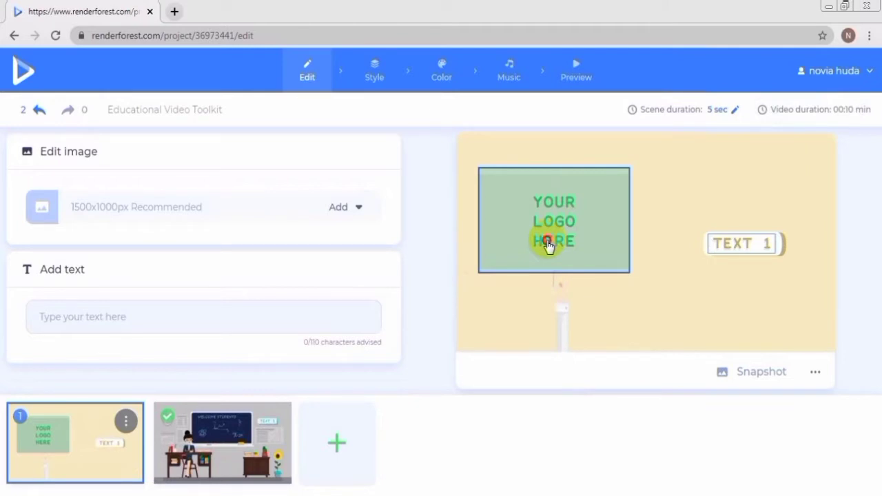
click(549, 244)
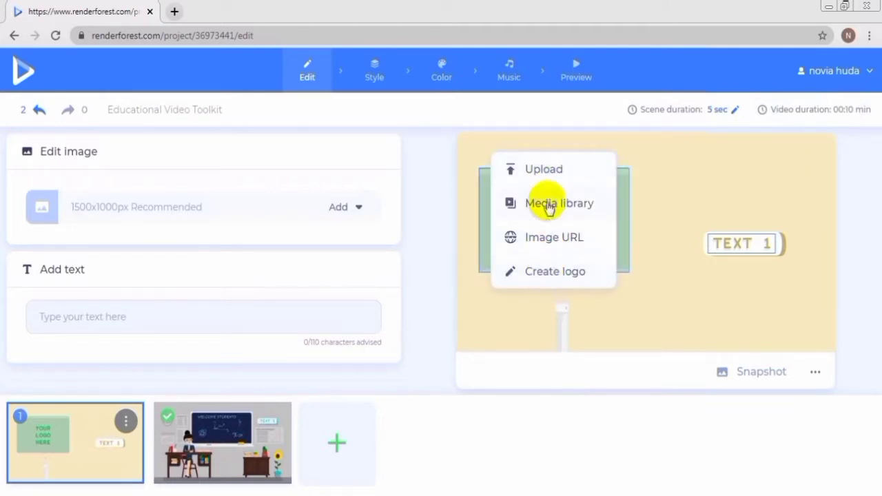
click(542, 169)
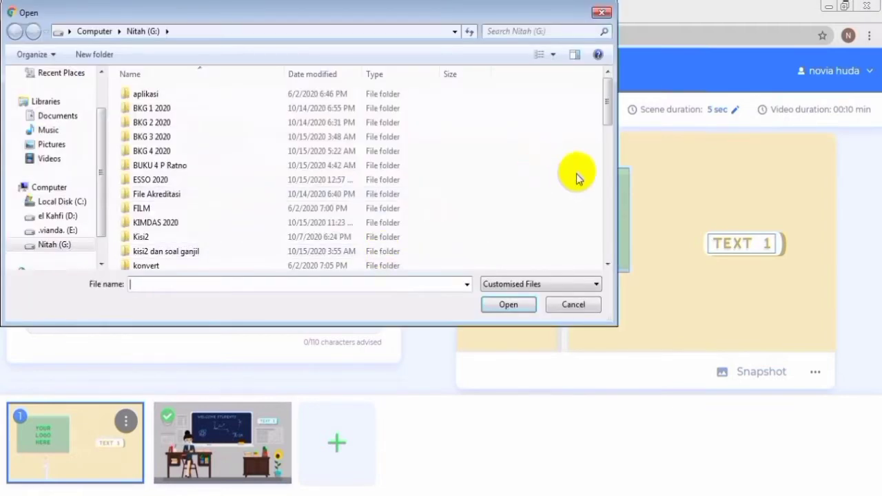
drag(608, 108, 604, 242)
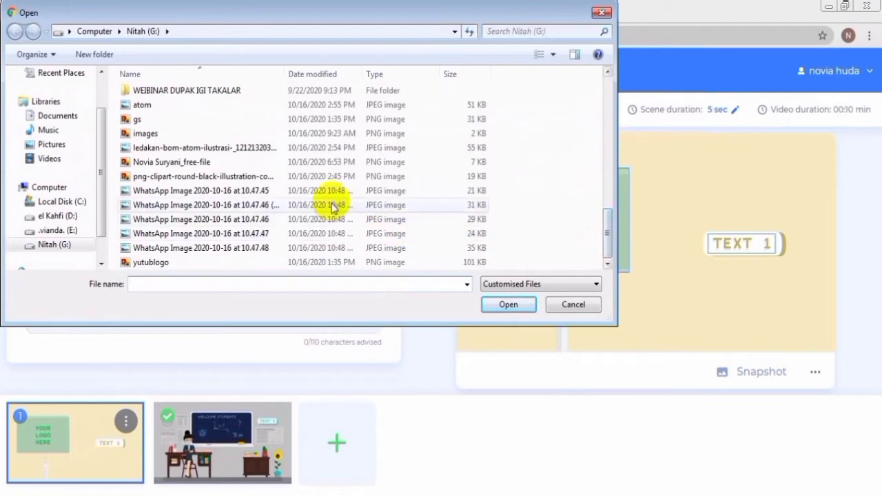
click(290, 162)
click(508, 304)
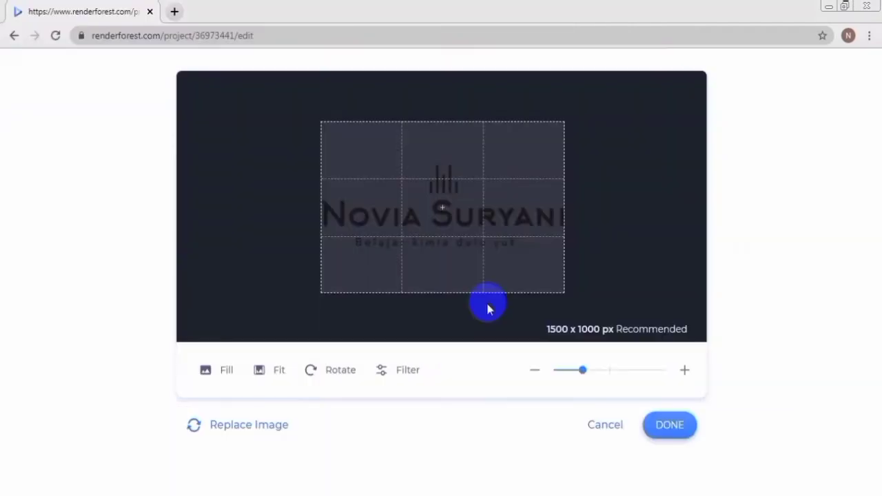
click(680, 434)
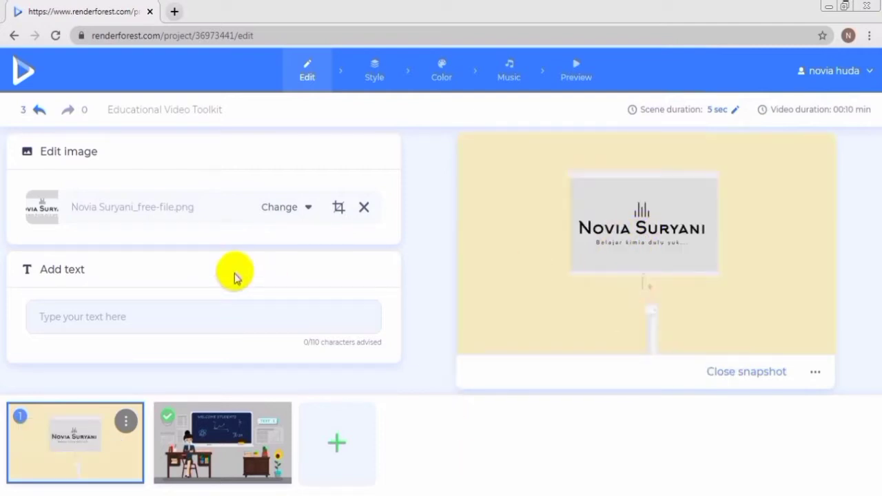
Step: Set the first scene's text to "Assalamualaikum anak-anak" and the second scene's text to "Atom"
click(152, 326)
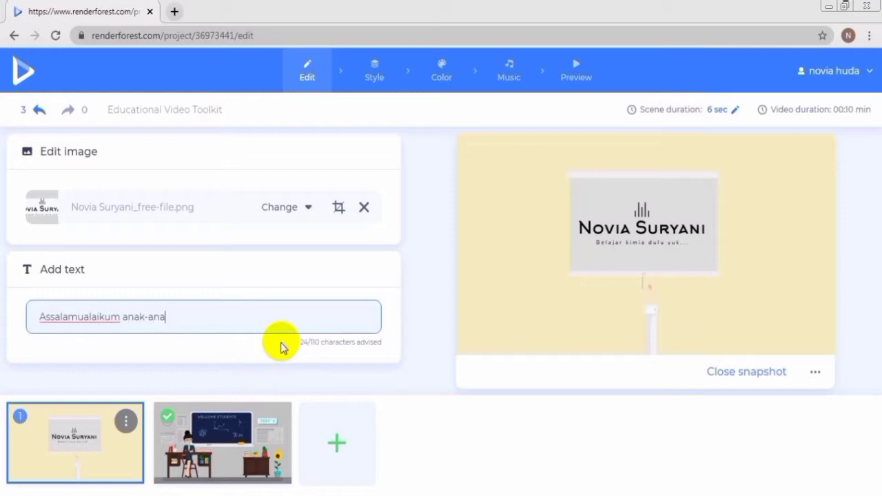
click(420, 445)
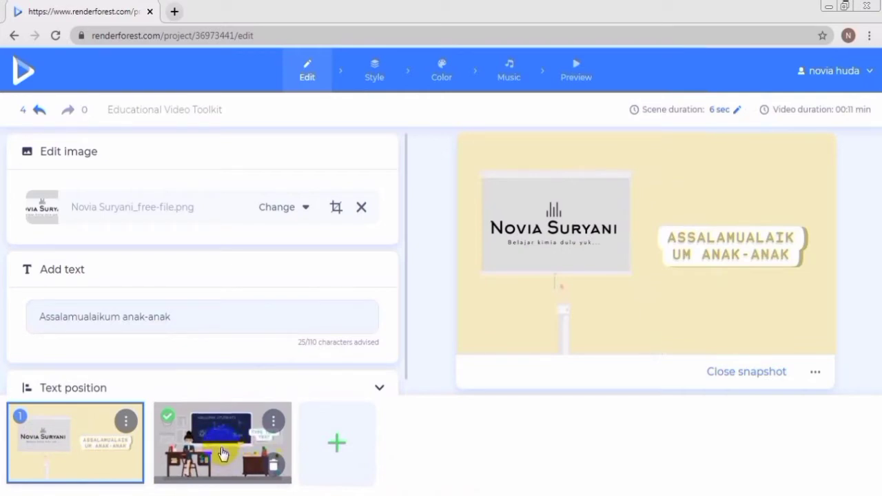
click(223, 453)
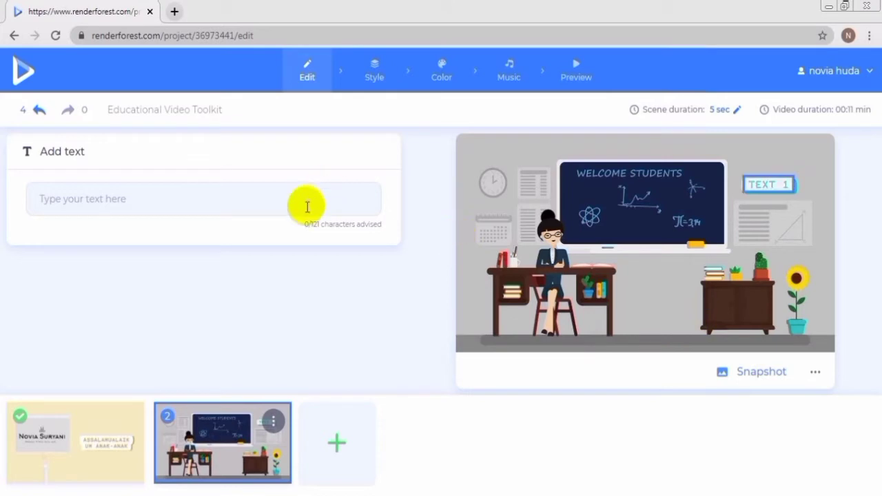
click(308, 207)
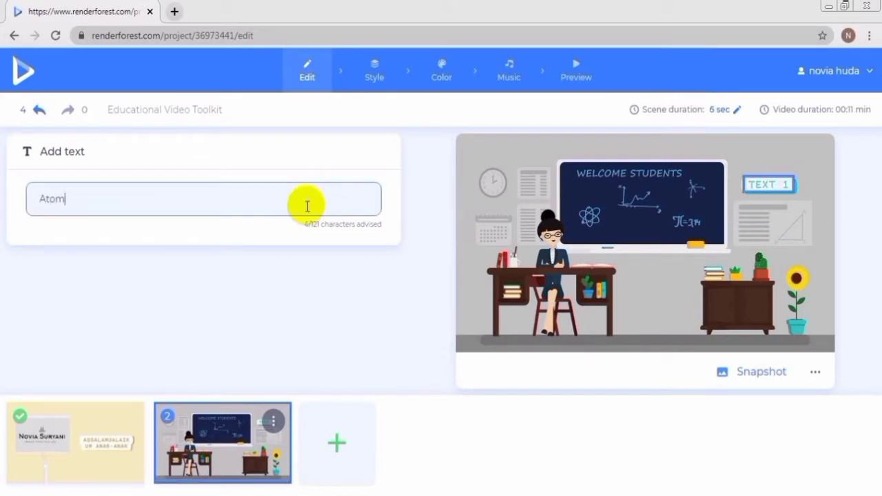
click(375, 319)
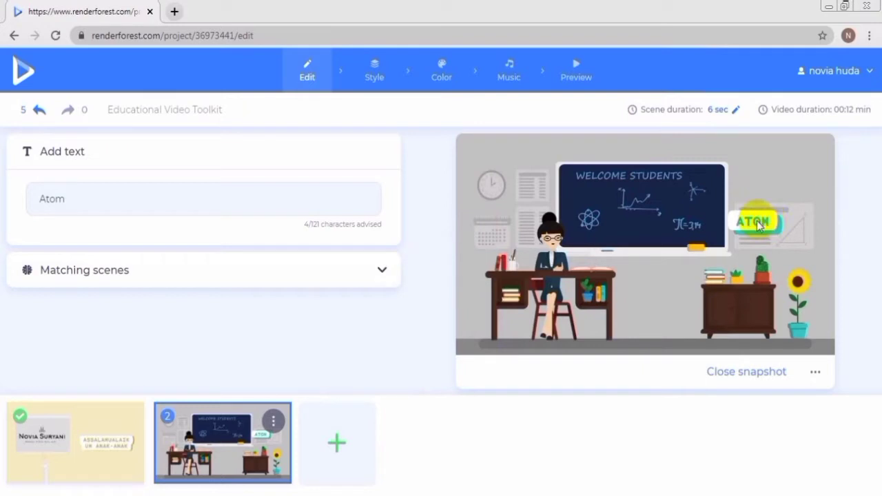
click(379, 271)
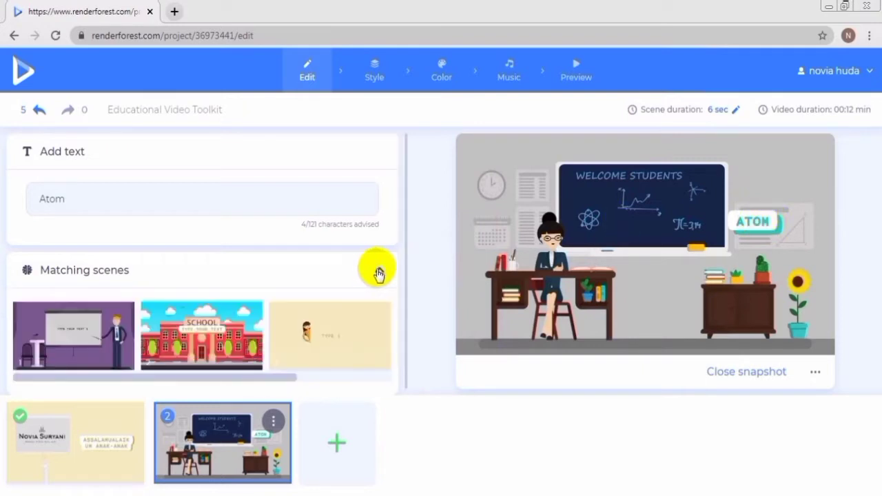
click(378, 271)
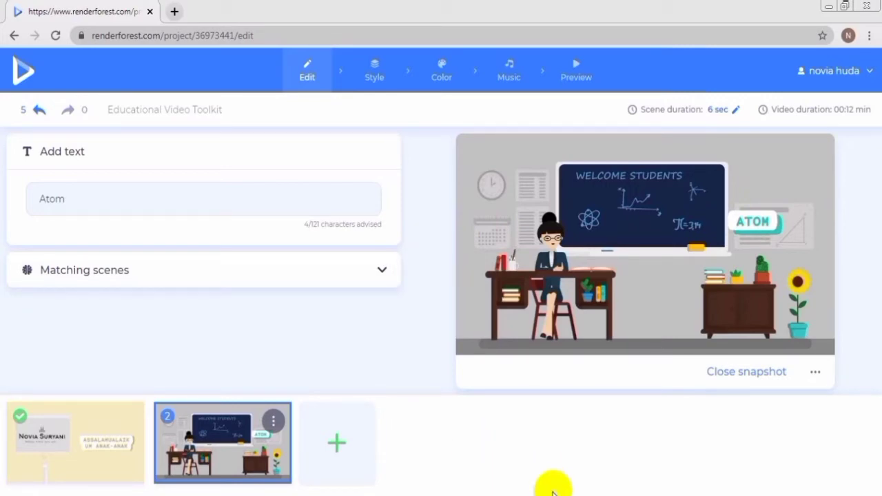
Step: Add a Text Animations scene with a brown library background and three text holders as the third scene
click(349, 419)
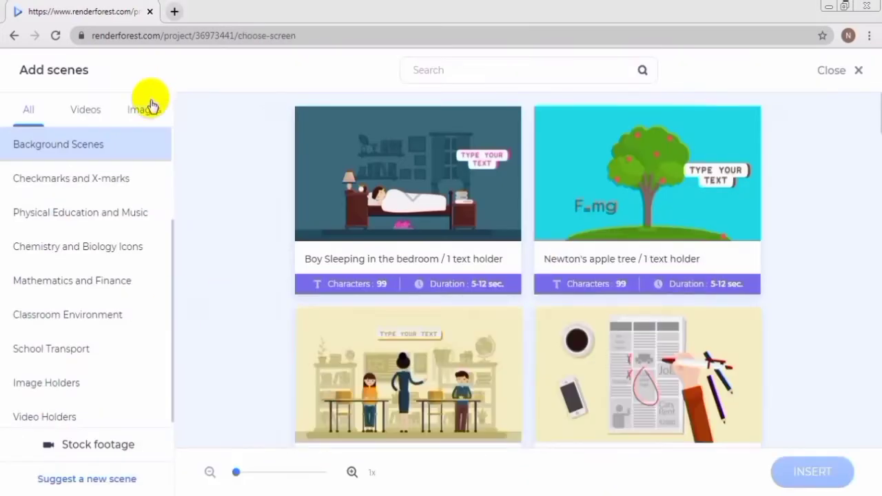
click(145, 105)
click(87, 111)
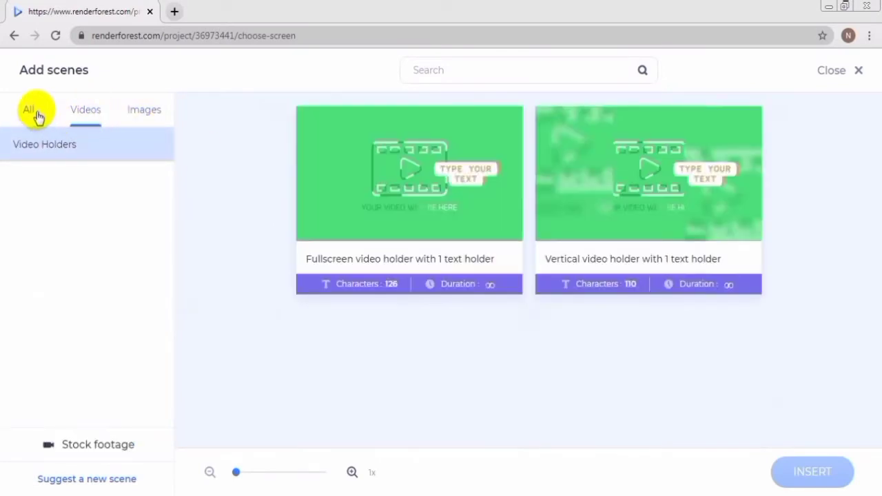
click(37, 116)
scroll(173, 310, up, 3)
click(165, 231)
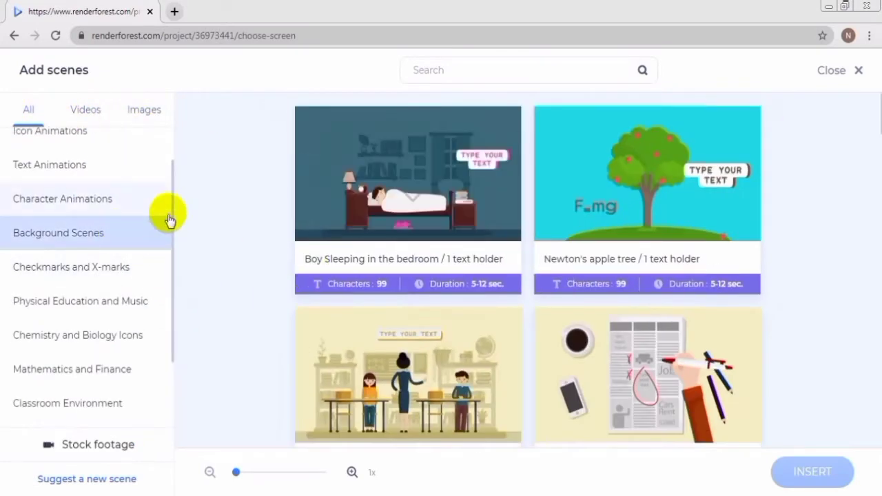
scroll(169, 219, up, 1)
click(110, 193)
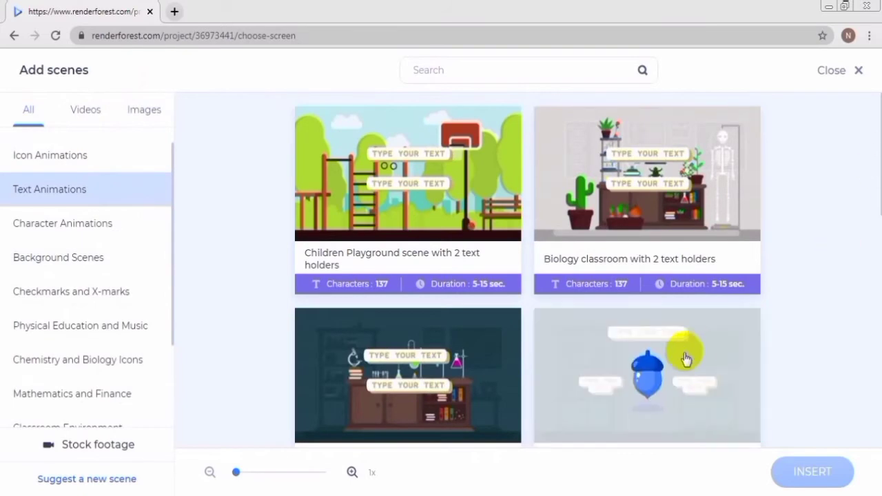
scroll(871, 255, down, 9)
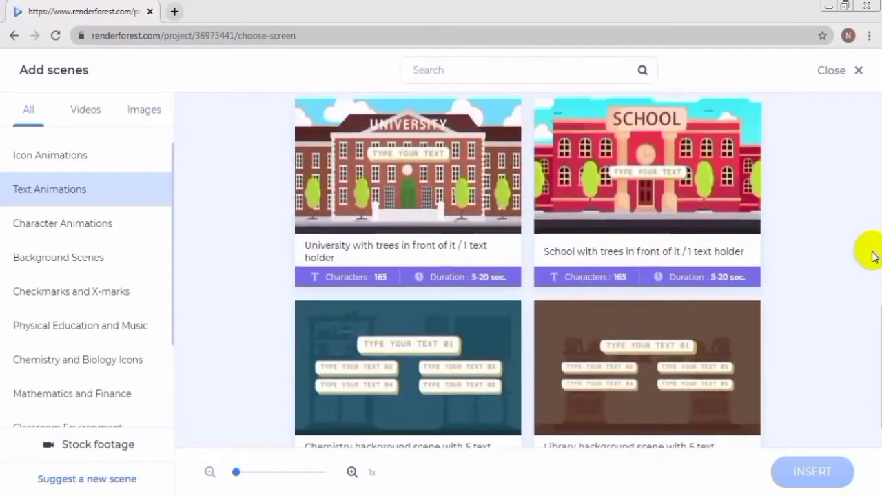
scroll(871, 255, up, 5)
click(445, 315)
click(810, 473)
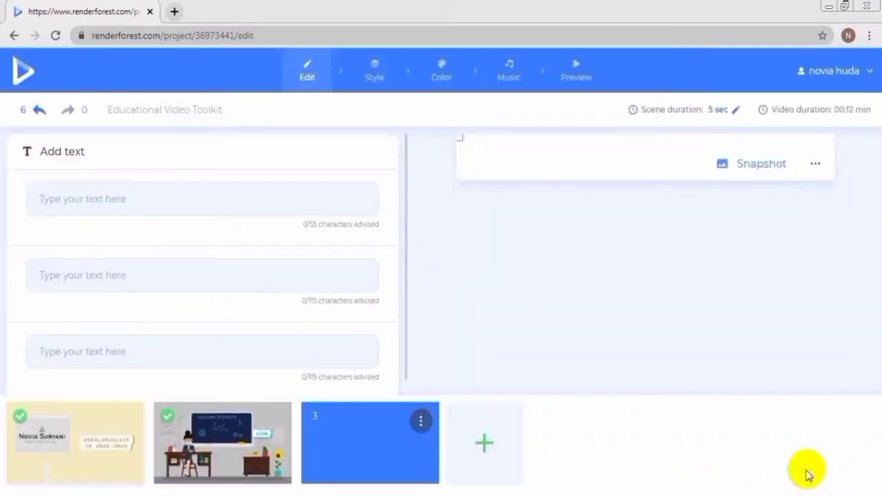
Step: Fill the third scene's three text holders with "Teori Perkembangan Atom", "Teori Atom Dalton" and "Teori Atom J.J. Thomson"
click(644, 172)
text(Teori Perkembangan Atom)
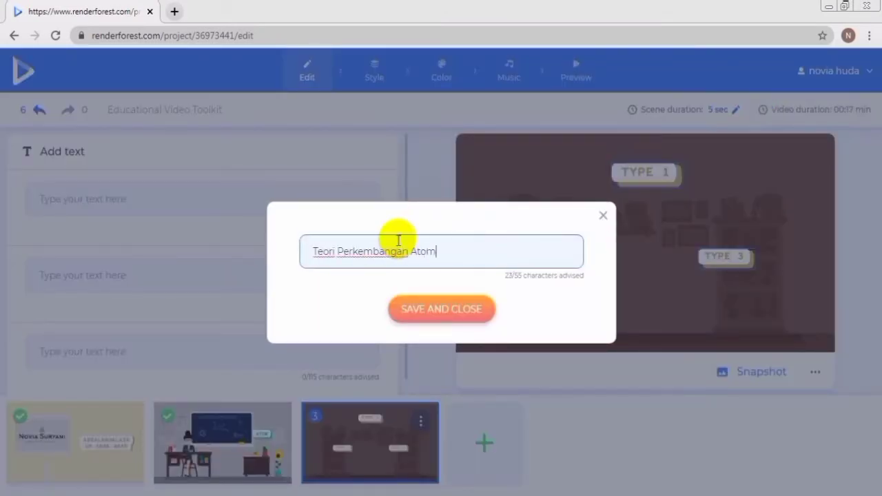
click(435, 312)
click(558, 260)
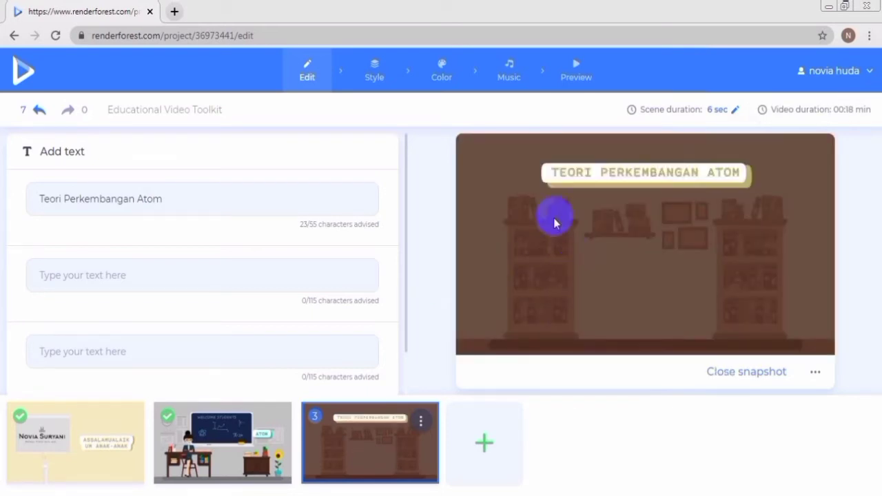
click(291, 281)
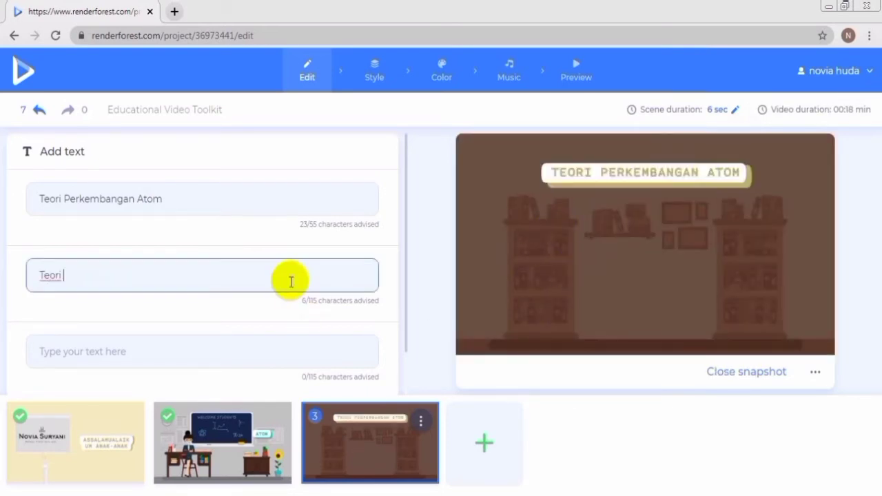
click(256, 351)
text(Teori A)
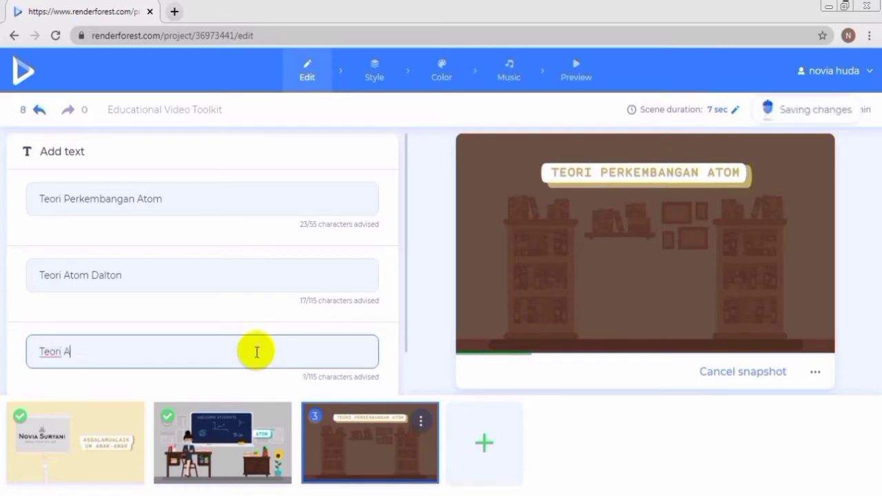
text(tom J.J. Thomson)
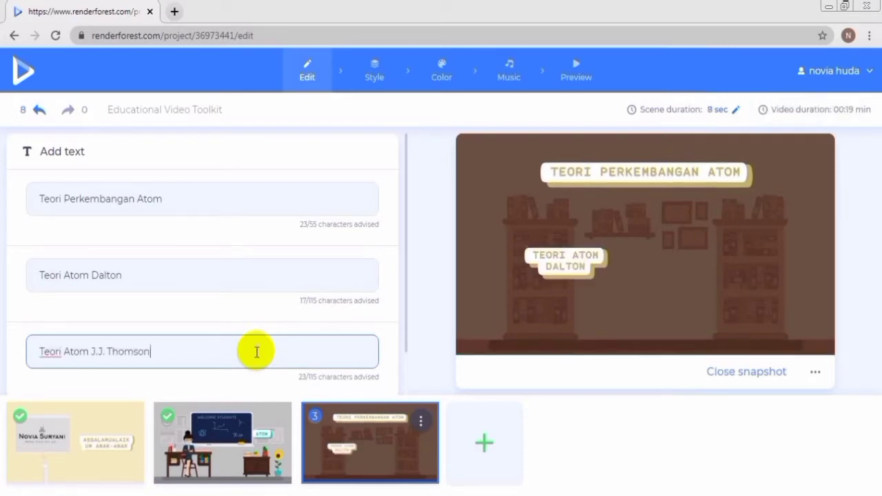
Step: Prefix the third scene's Dalton text with "1." and its J.J. Thomson text with "2."
click(40, 275)
text(1.)
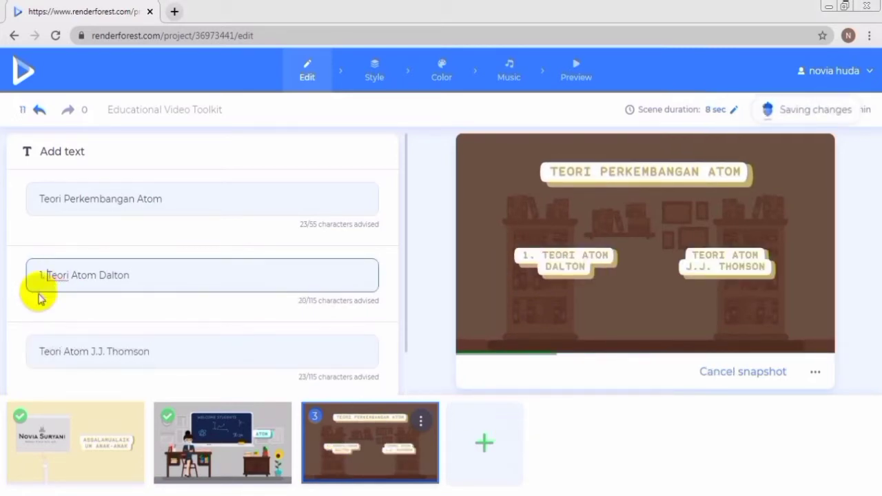
click(40, 351)
text(2.)
Step: Duplicate the third scene and set the copy's second and third texts to "3. Teori Rutherford" and "4. Teori Atom Bohr"
click(420, 420)
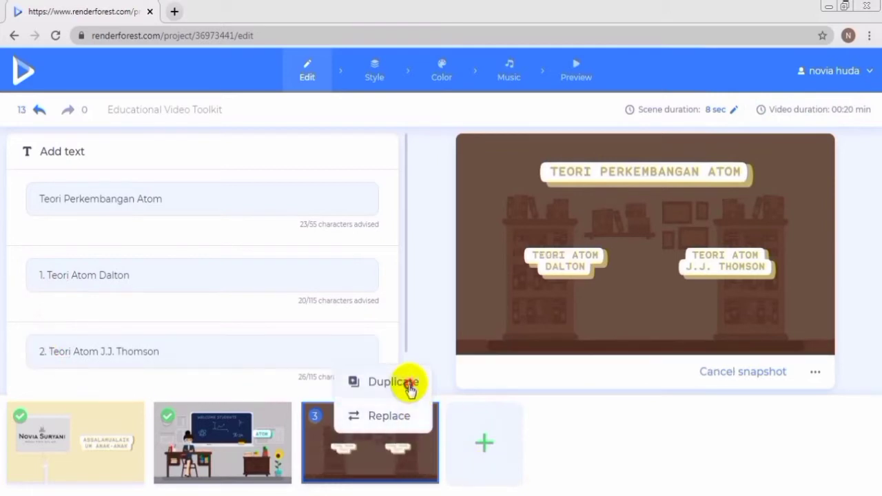
click(407, 387)
drag(139, 267, 24, 274)
text(3. T)
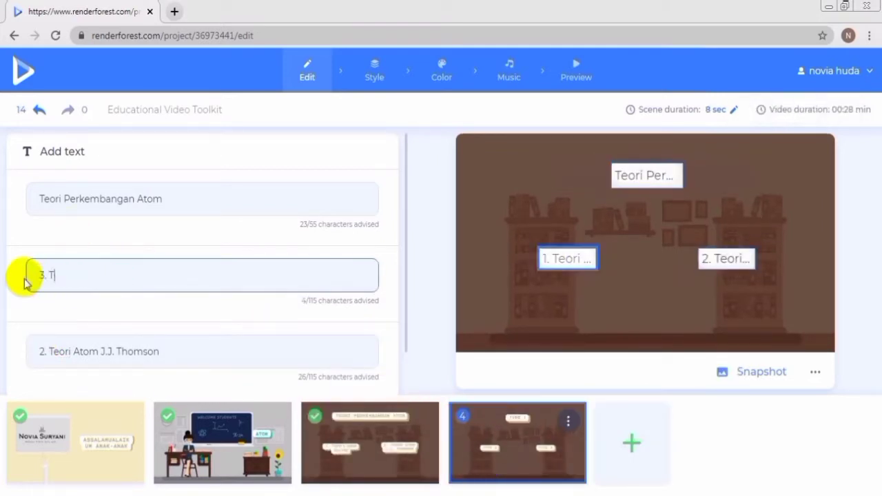
text(eori Rutherford)
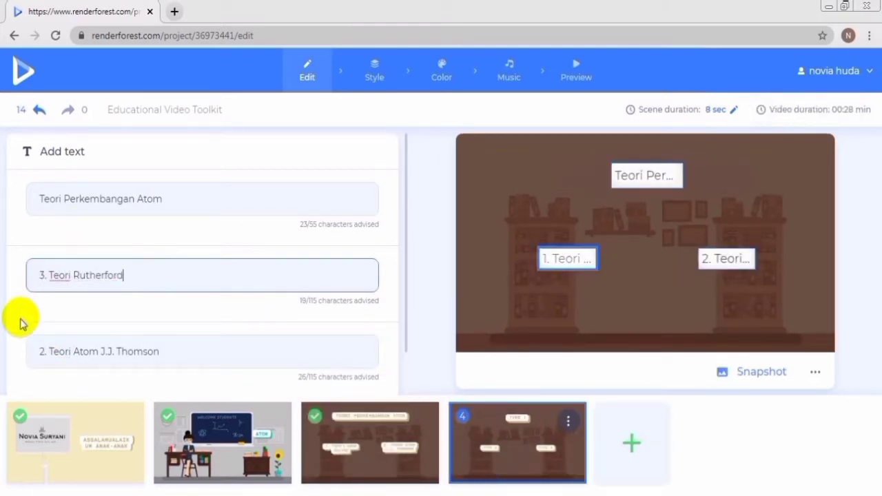
triple_click(154, 350)
text(4. Teori)
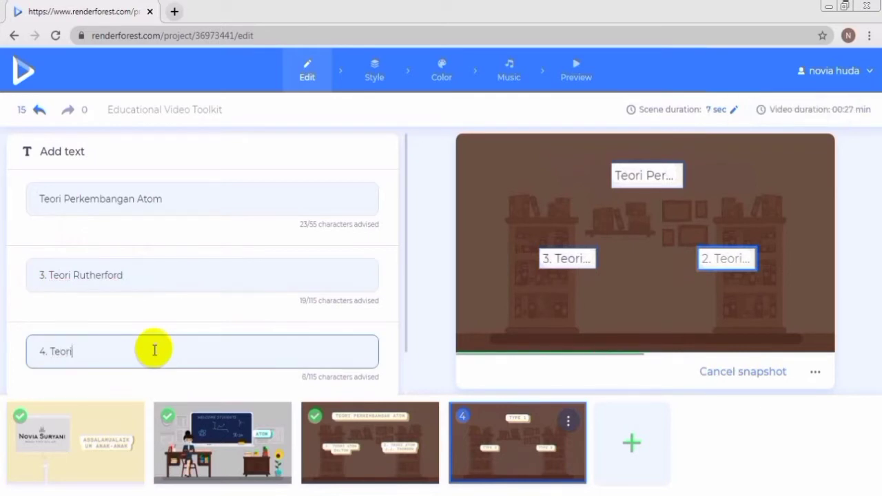
text( Atom Bohr)
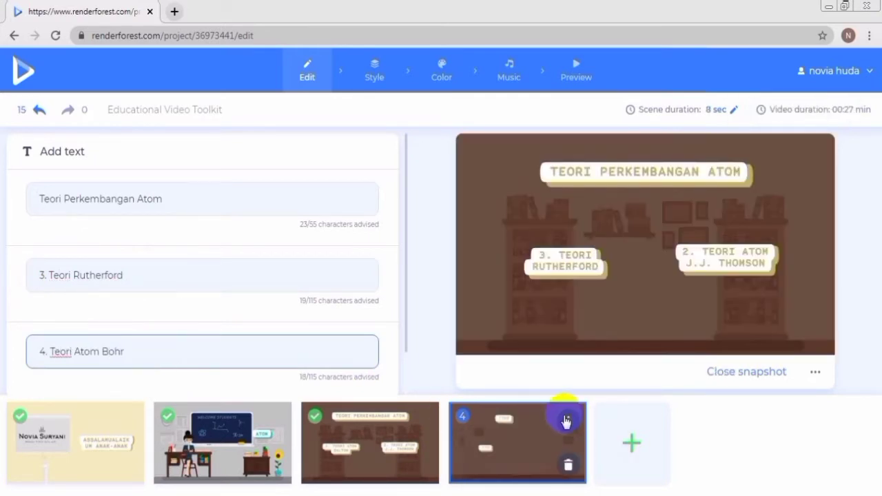
Step: Duplicate the fourth scene, clear the copy's third text and set its second text to "5. Teori Mekanika Kuantum"
click(565, 421)
triple_click(200, 357)
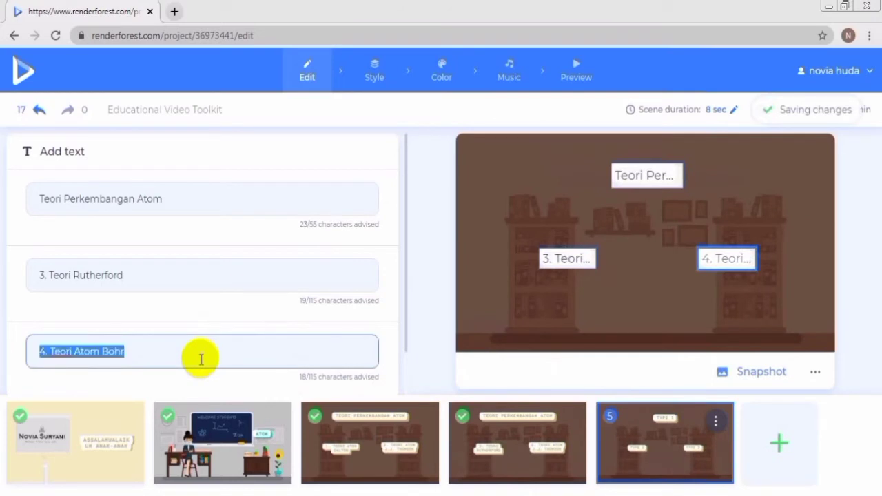
key(BackSpace)
triple_click(177, 272)
text(5. Mek)
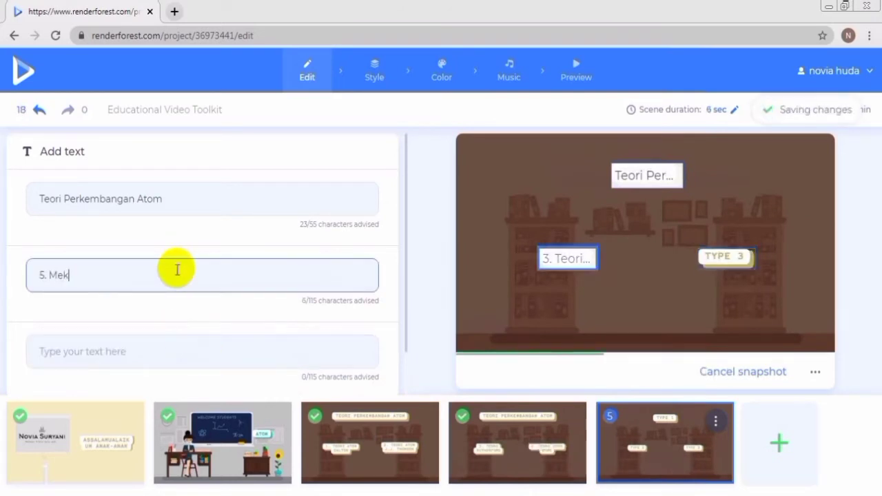
text(anika Kuantum)
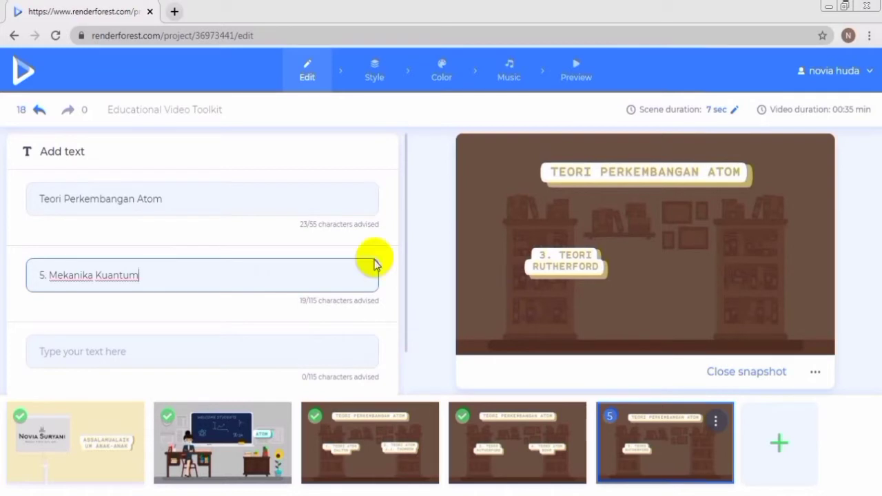
Step: Set the fifth scene's third text to "Demikian 5 teori perkembangan atom"
click(262, 350)
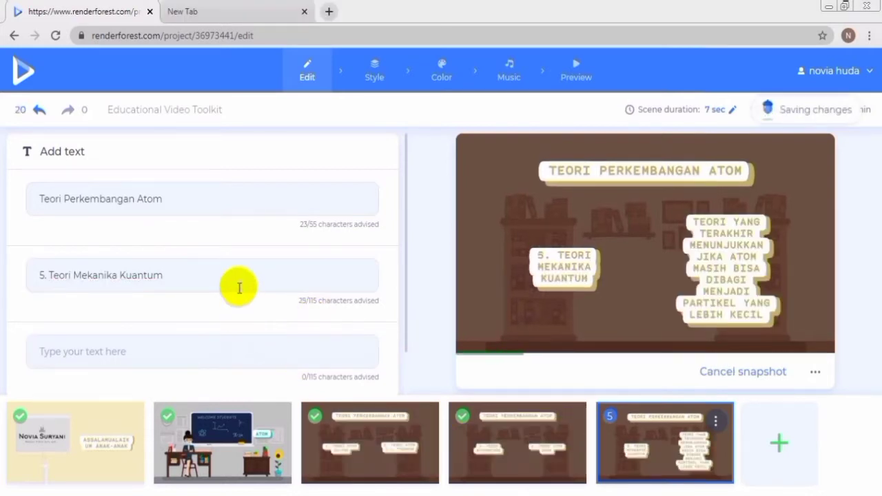
click(206, 365)
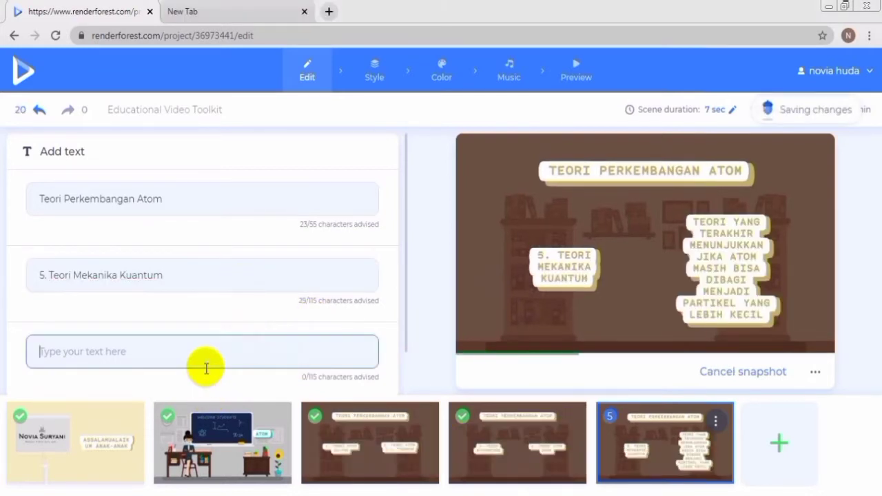
text(Demikian 5 teori perkembangan)
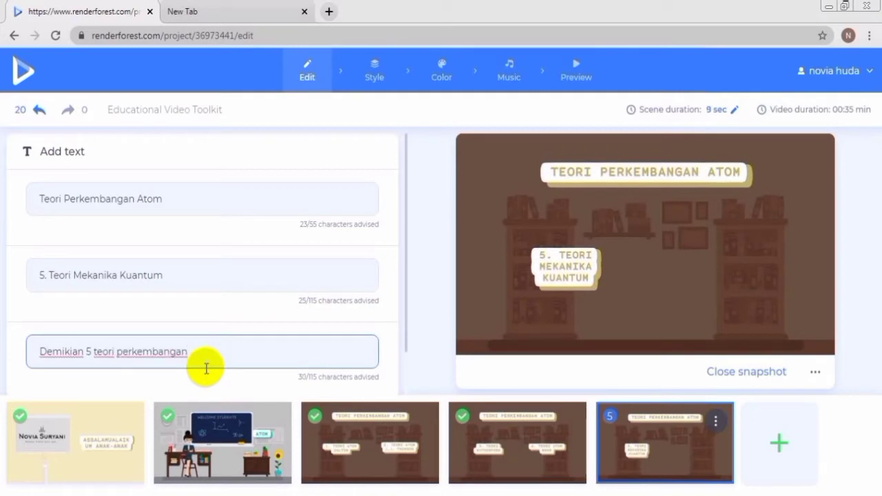
text( atom)
click(861, 368)
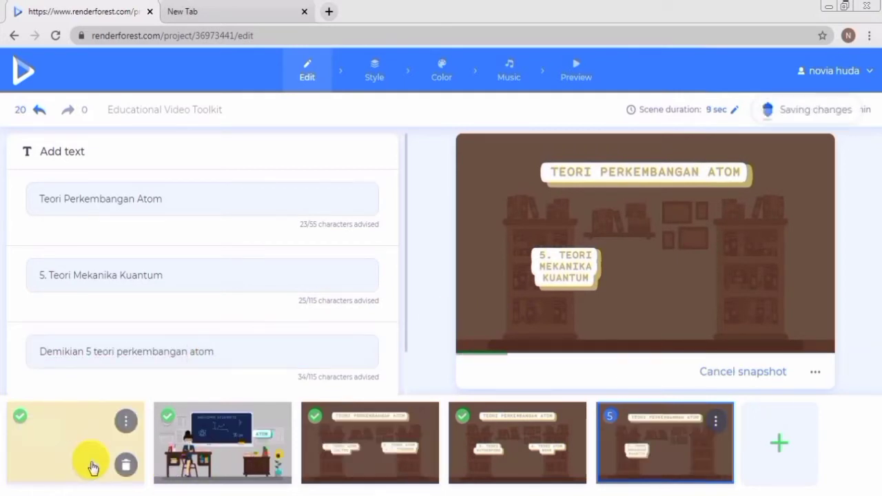
click(233, 461)
click(372, 458)
click(478, 452)
click(641, 453)
Step: Set the first scene's duration to its maximum of 12 sec
click(67, 474)
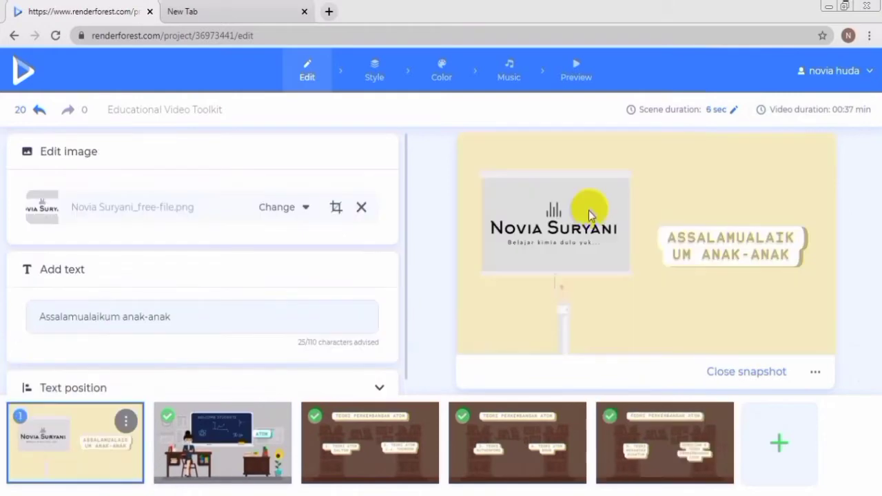
click(734, 111)
click(566, 268)
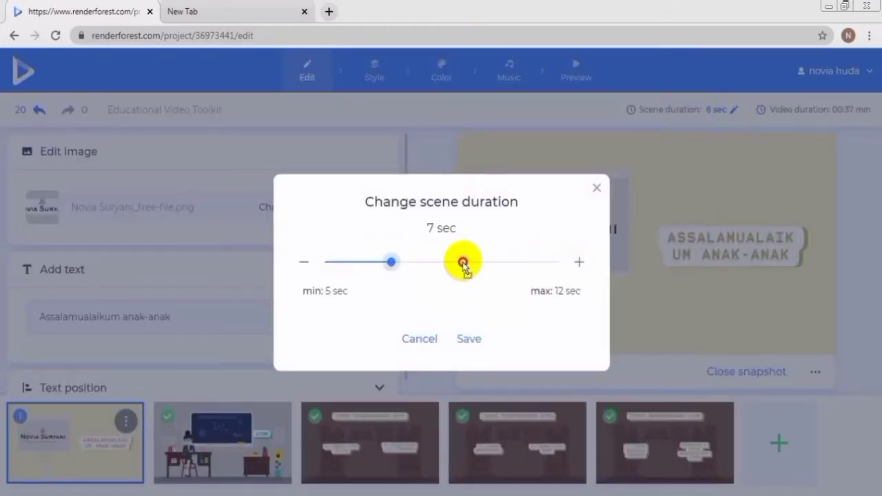
click(579, 265)
click(579, 264)
click(580, 265)
click(580, 264)
click(468, 338)
Step: Set the second scene's duration to its maximum of 10 sec
click(222, 442)
click(732, 109)
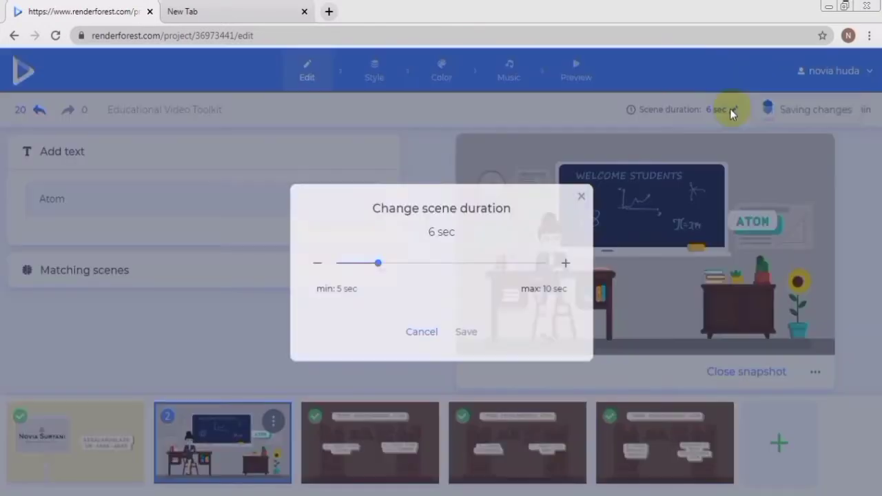
click(579, 264)
click(579, 265)
click(578, 265)
click(468, 338)
Step: Set the duration of the third scene, with the Dalton and J.J. Thomson theories, to 20 sec
click(369, 445)
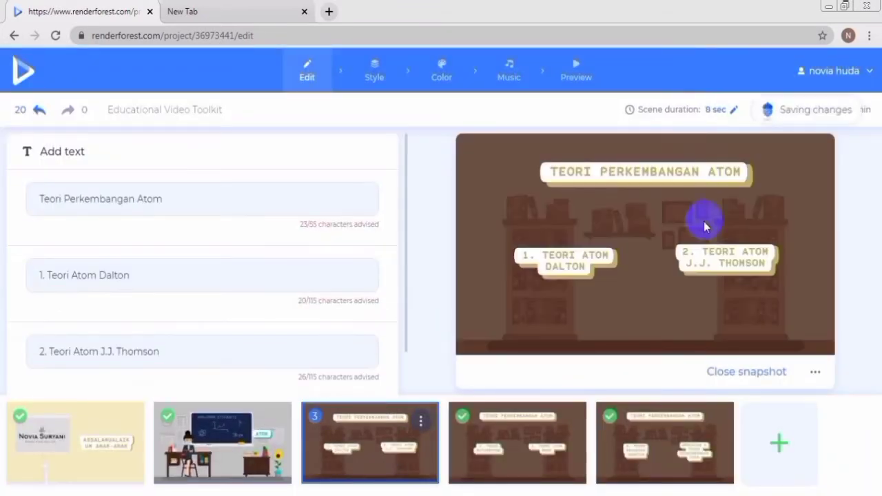
click(732, 109)
click(580, 263)
click(579, 263)
click(580, 263)
click(579, 262)
click(469, 338)
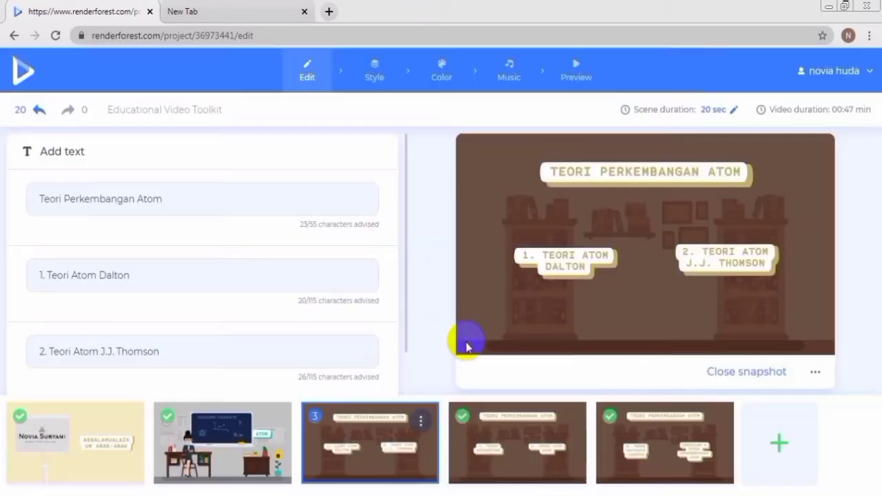
Step: Set the duration of the fourth scene, with the Rutherford and Bohr theories, to 16 sec
click(517, 442)
click(731, 110)
click(577, 262)
click(578, 263)
click(577, 262)
click(578, 262)
double_click(577, 263)
double_click(577, 263)
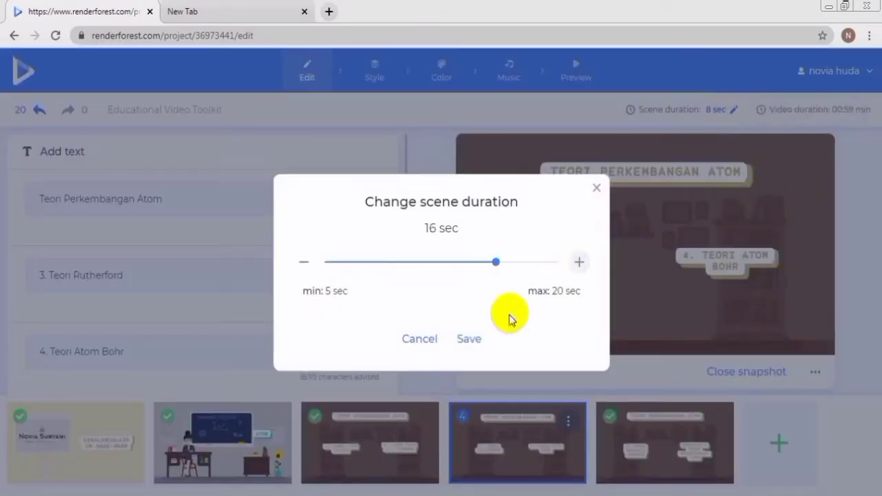
click(468, 338)
Step: Set the duration of the fifth scene, with the quantum mechanics theory, to 15 sec
click(665, 442)
click(732, 110)
double_click(577, 264)
click(577, 264)
double_click(577, 264)
click(578, 264)
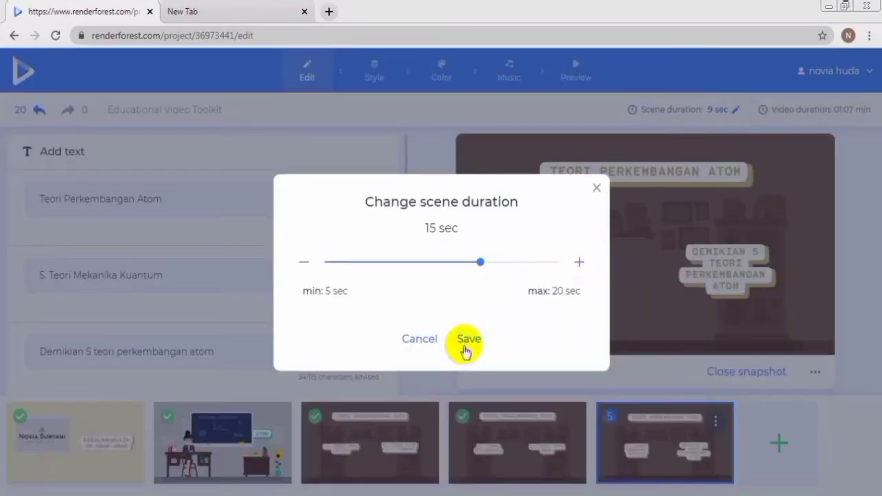
click(578, 264)
click(468, 339)
Step: Add the "Switching on bulb / 1 text holder" scene from Icon Animations as the sixth scene
click(785, 448)
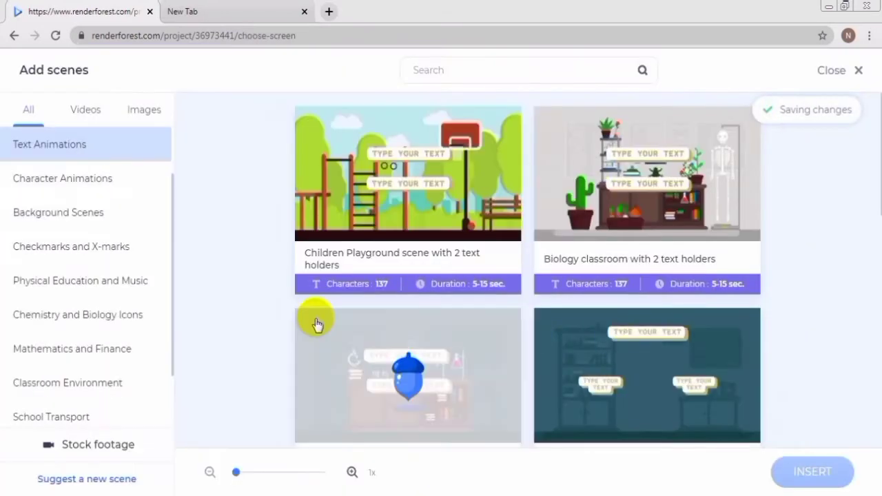
scroll(172, 228, up, 2)
click(122, 188)
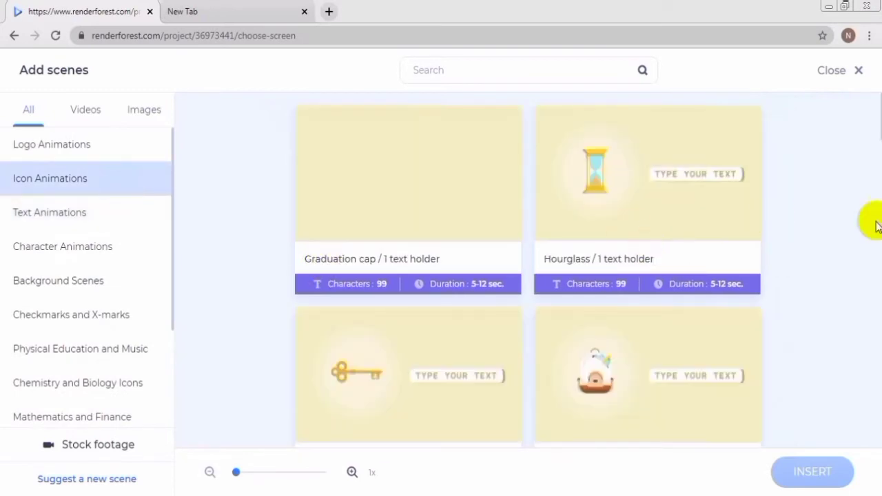
drag(878, 138, 879, 275)
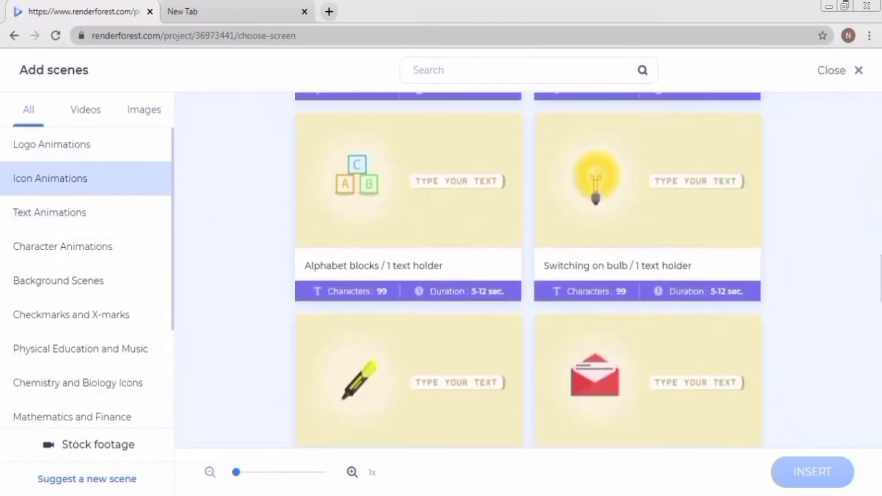
click(675, 197)
click(813, 472)
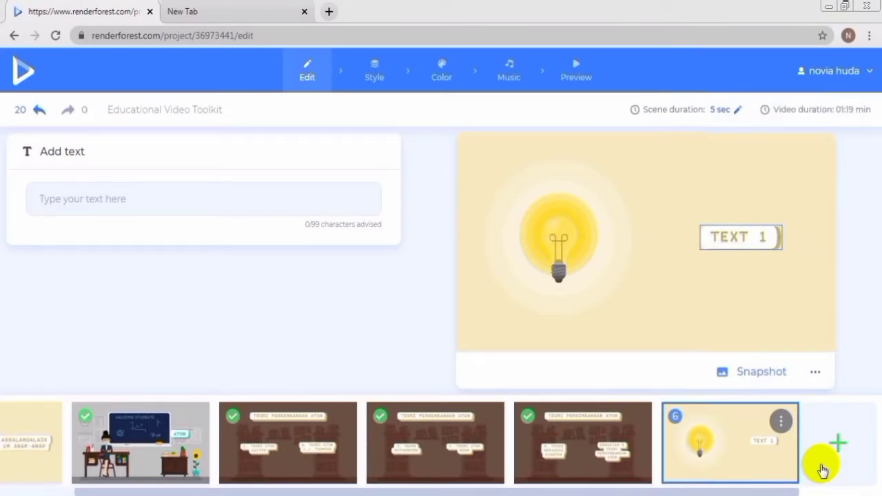
Step: Set the light bulb scene's text to "Teori Dalton : Atom = Bola Pejal, tidak dapat dibagi lagi menjadi partikel kecil"
click(315, 211)
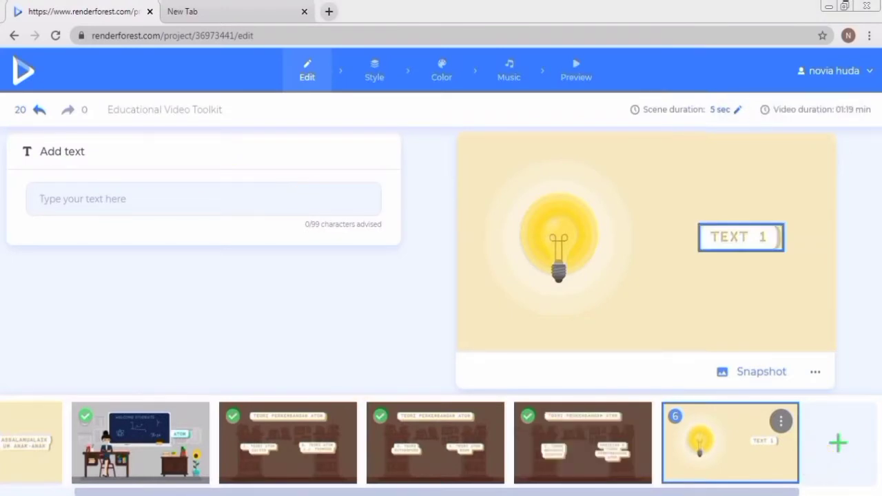
text(Te)
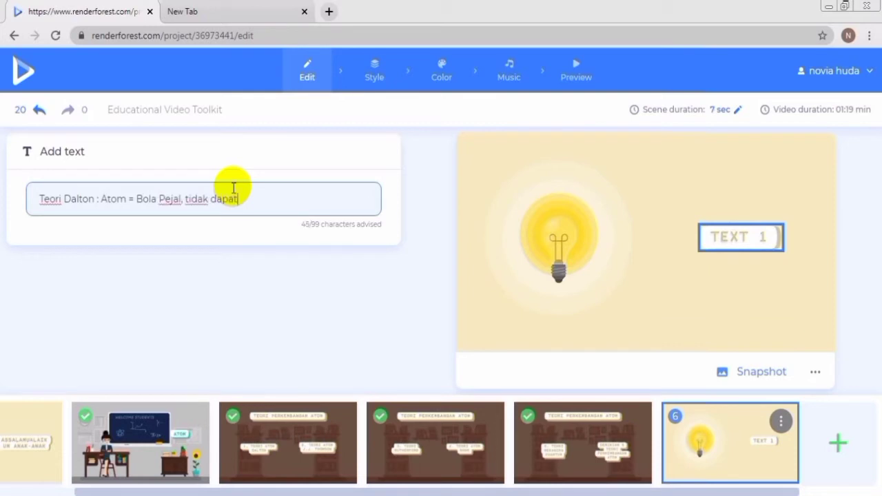
text(artikel kecil)
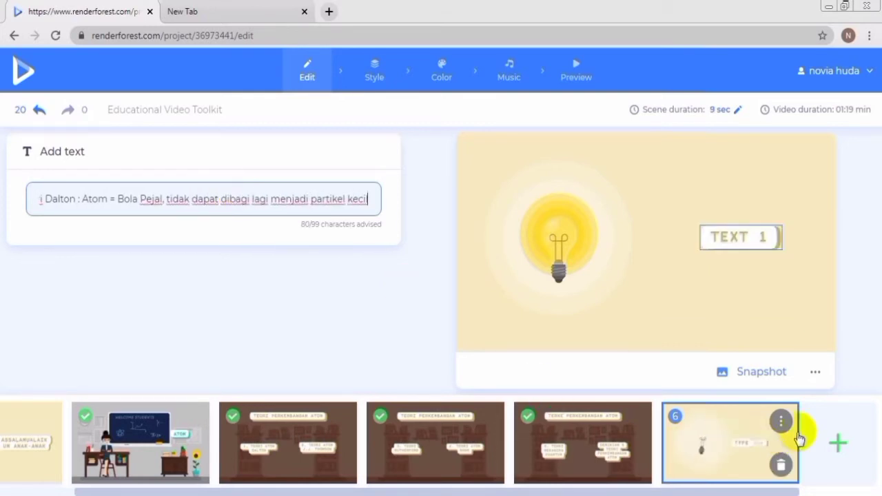
Step: Duplicate the light bulb scene and set the copy's text to "Teori Thomoson, Atom = Roti Kismis, ada muatan di dalam atom"
click(838, 444)
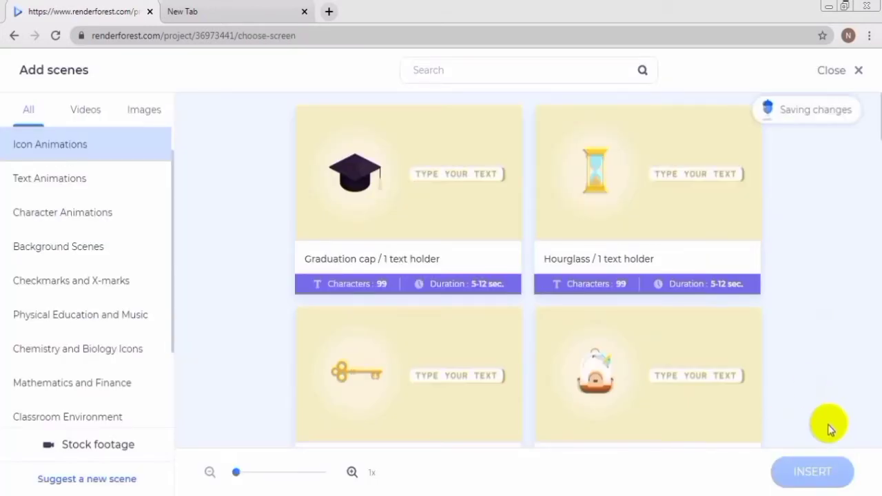
click(854, 70)
click(772, 398)
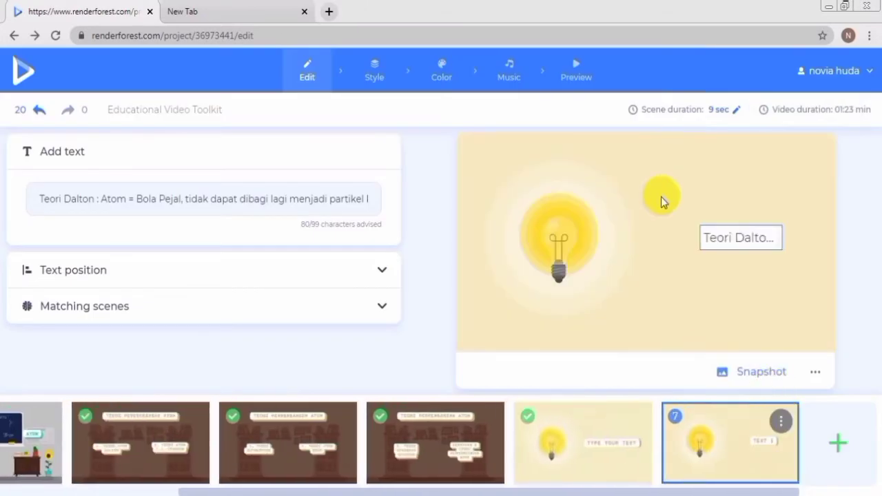
triple_click(359, 200)
text(Teori Thomoson, Atom = Roti Kismis, ada muatan di dalam atom)
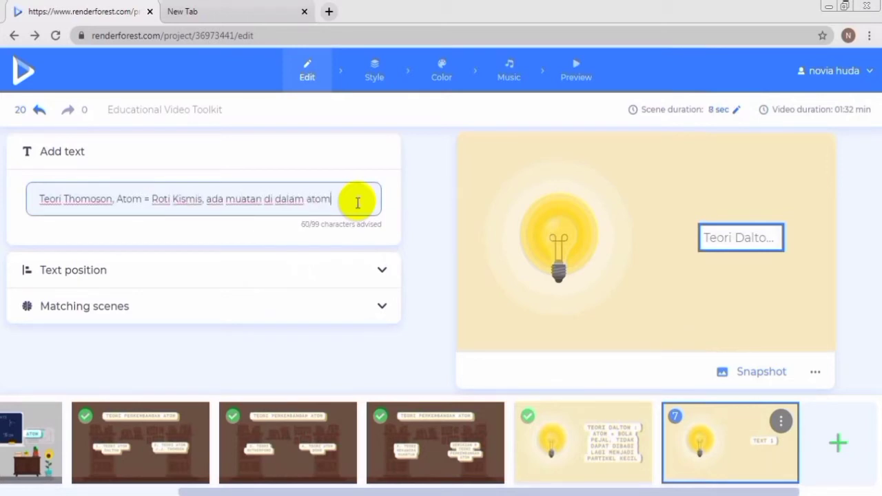
Step: Duplicate the Thomoson light bulb scene and insert "elektron" after "muatan" in the seventh scene's text
click(781, 418)
click(570, 465)
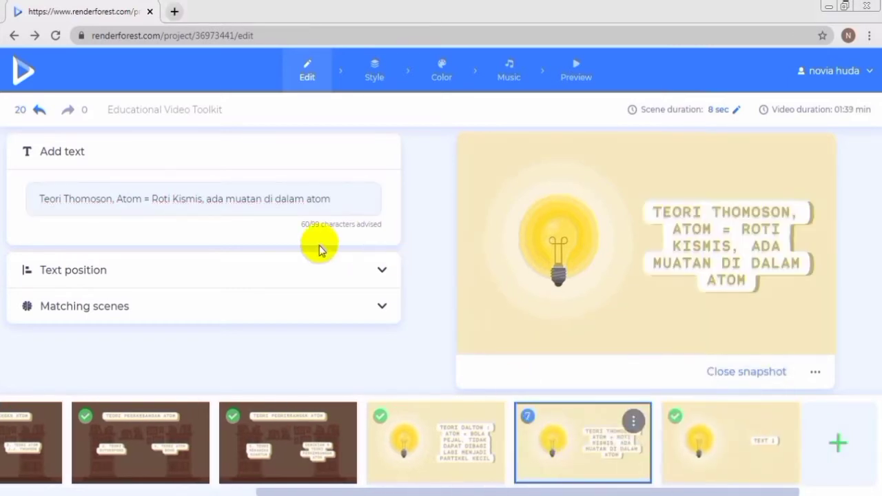
click(260, 198)
text(elektron)
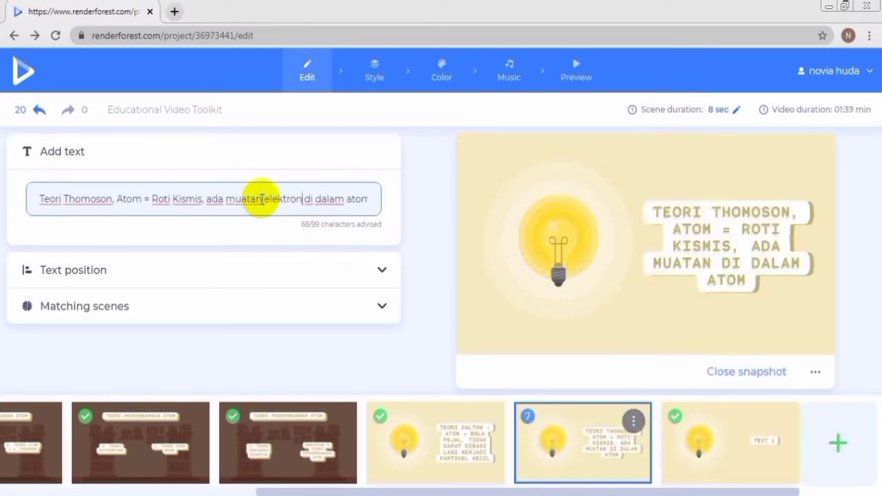
Step: Set the eighth scene's text to "Teori Rutherford, Atom punya inti atau dikenal dengan nukleus"
click(660, 437)
triple_click(344, 191)
text(Teori Rutherford, Atom punya inti atau dikenal dengan nukleus)
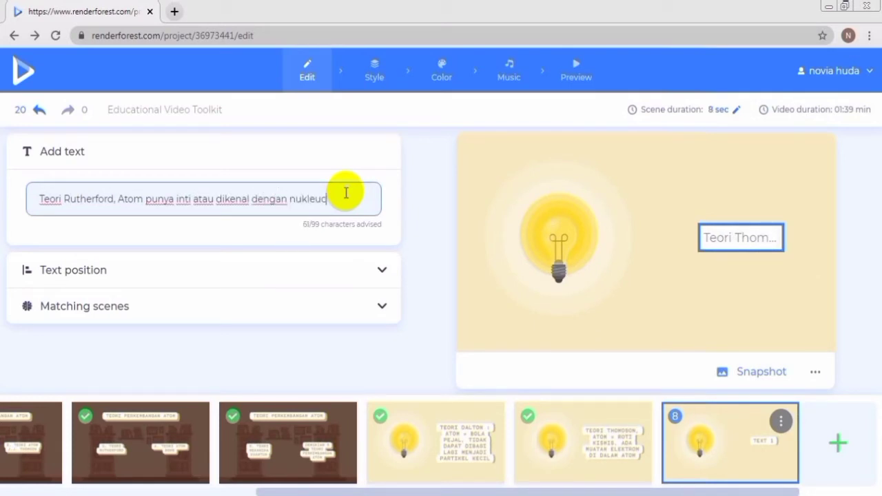
Step: Duplicate the Rutherford scene and set the copy's text to "Teori Bohr, Atom punya lintasan tertentu yang disebut dengan orbit elektron"
click(780, 421)
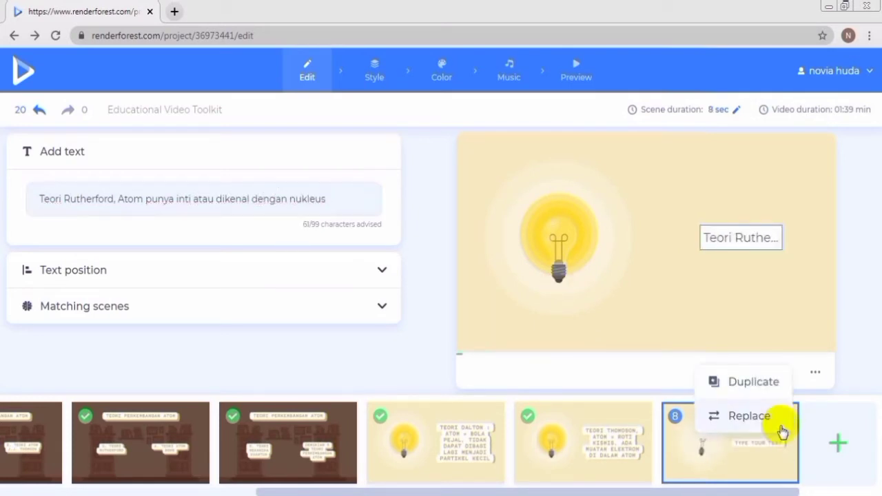
click(770, 390)
triple_click(341, 193)
text(T)
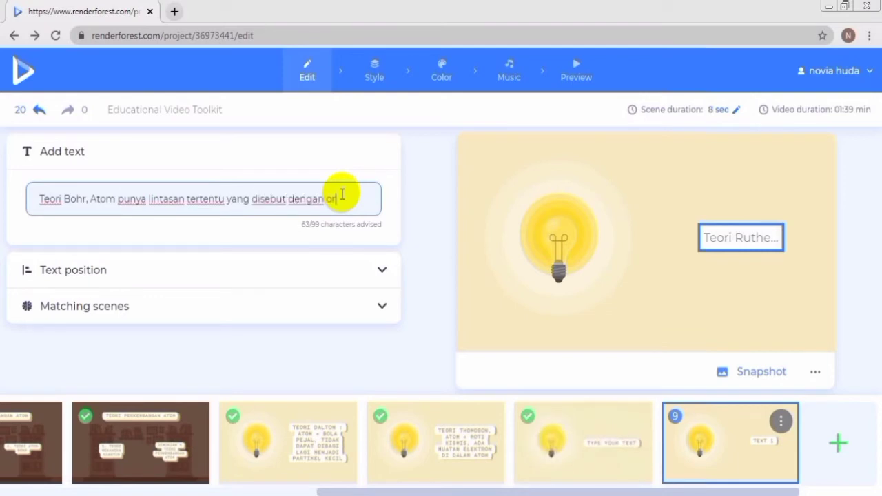
text(elektron)
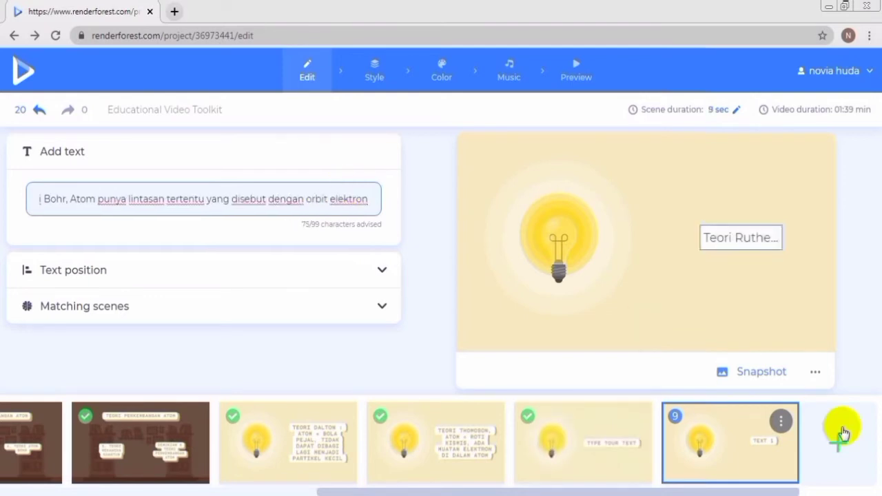
Step: Duplicate the Bohr scene and set the copy's text to "Teori MK, Atom memiliki kulit eletron, setiap kulit memiliki lagi subkulit"
click(781, 420)
click(761, 380)
triple_click(282, 199)
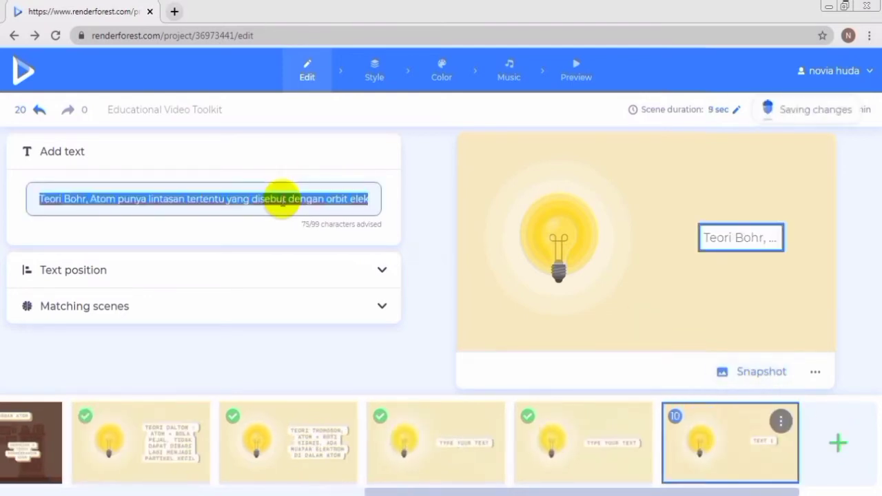
text(T)
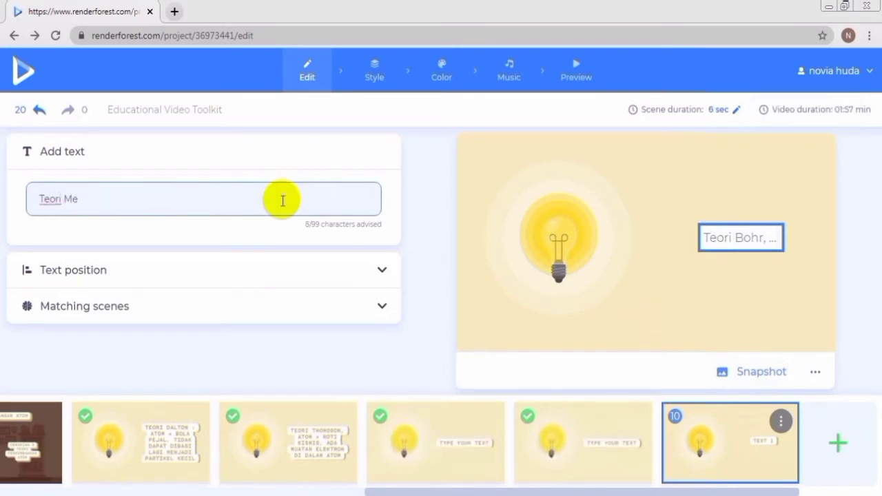
text(eori MK,)
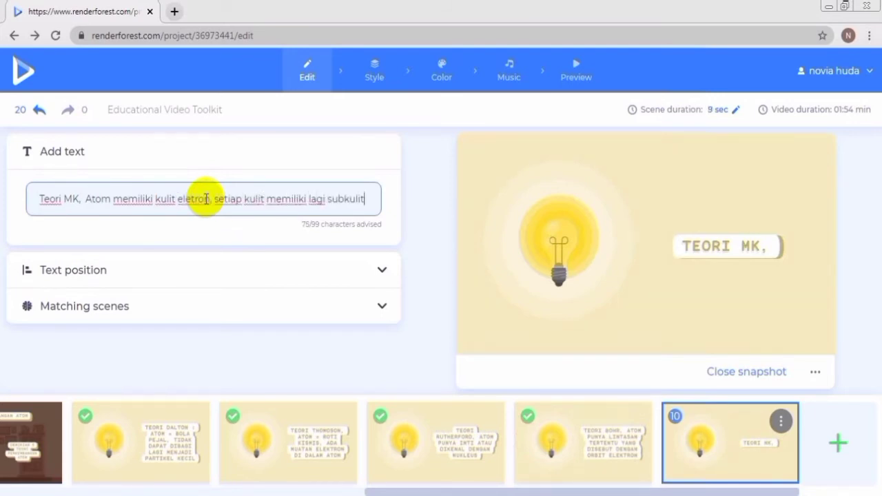
Step: Extend the Teori MK text after "subkulit" with "dan dualisme elektron"
text(; dualisme elektron)
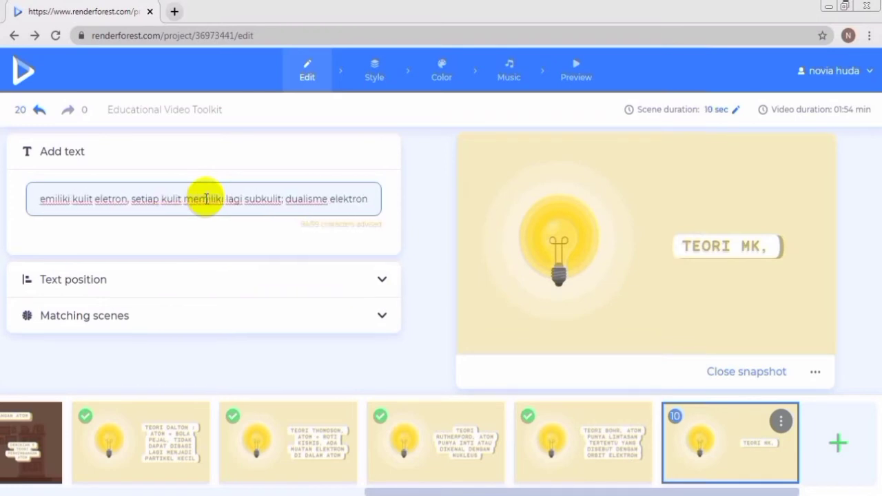
click(285, 199)
key(BackSpace)
key(BackSpace)
text(dan)
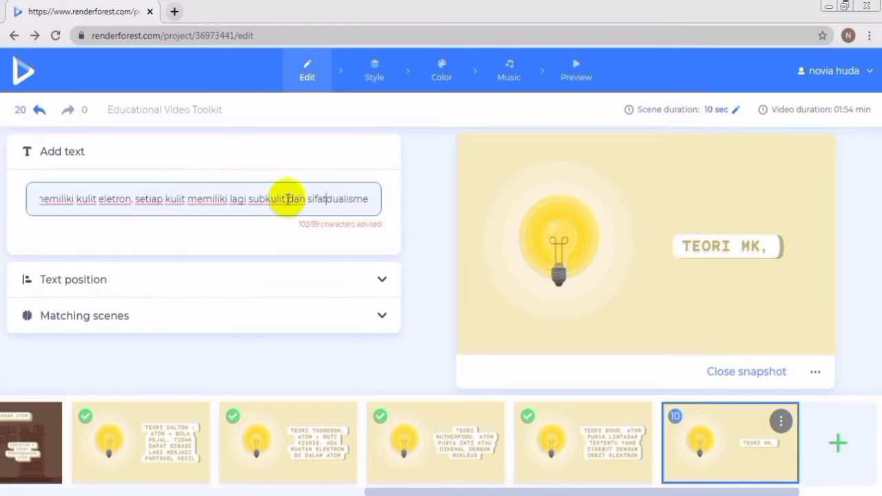
Step: Set the duration of the sixth scene, with the Dalton theory, to 12 sec
click(161, 432)
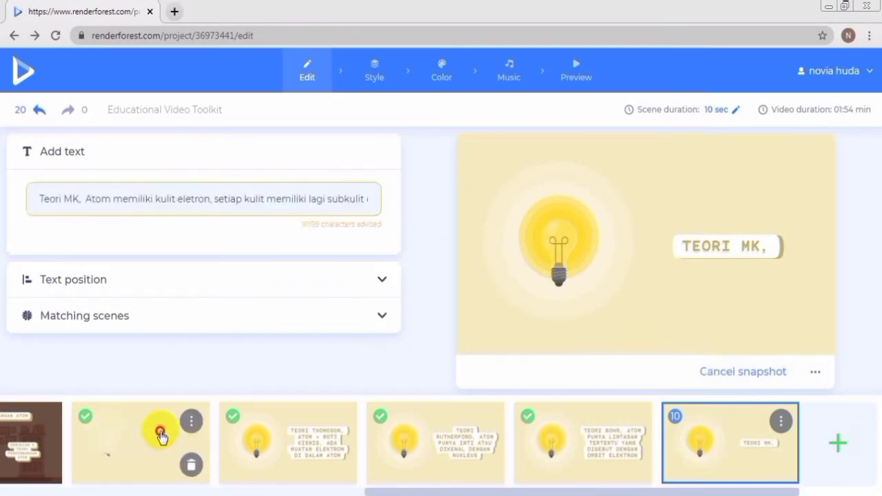
click(733, 109)
click(578, 262)
click(578, 262)
click(579, 262)
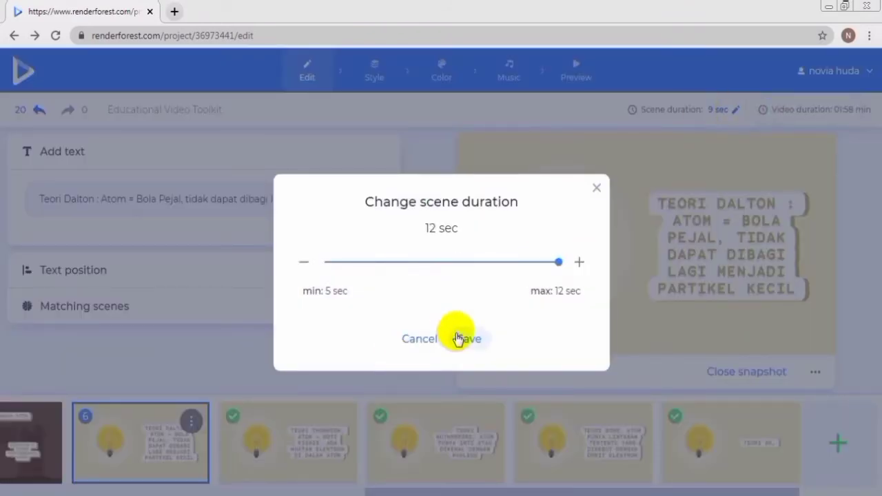
click(468, 338)
Step: Set the duration of the seventh scene, with the Thomoson theory, to 12 sec
click(715, 110)
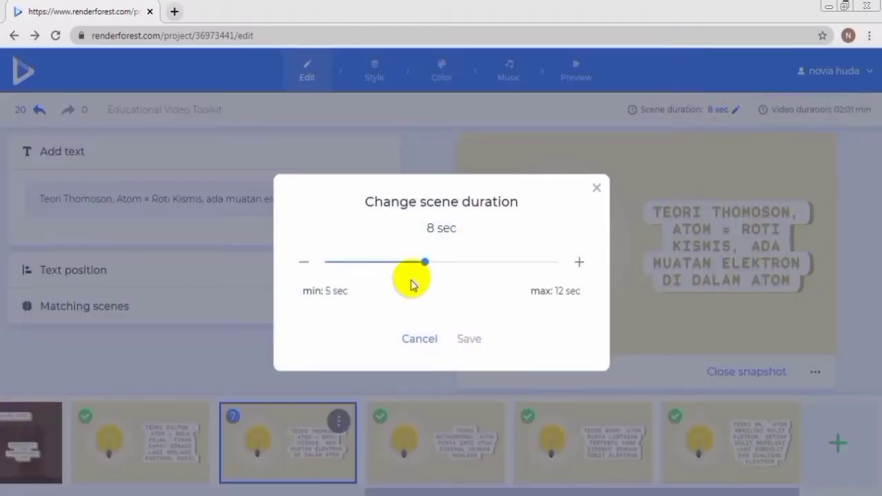
click(579, 262)
click(578, 262)
click(579, 261)
click(579, 262)
click(469, 338)
Step: Set the duration of the eighth scene, with the Rutherford theory, to 12 sec
click(448, 417)
click(733, 109)
click(578, 261)
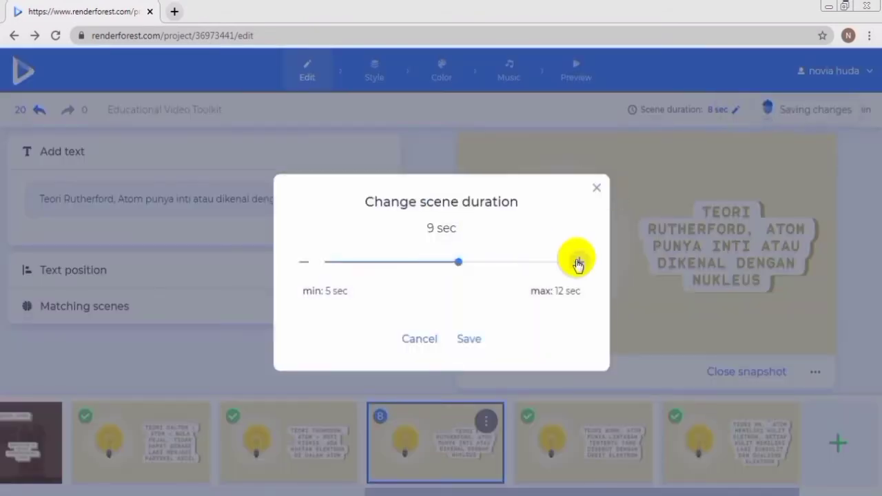
click(577, 260)
click(578, 260)
click(578, 261)
click(469, 340)
Step: Set the duration of the ninth scene, with the Bohr theory, to 12 sec
click(733, 109)
click(578, 262)
click(579, 262)
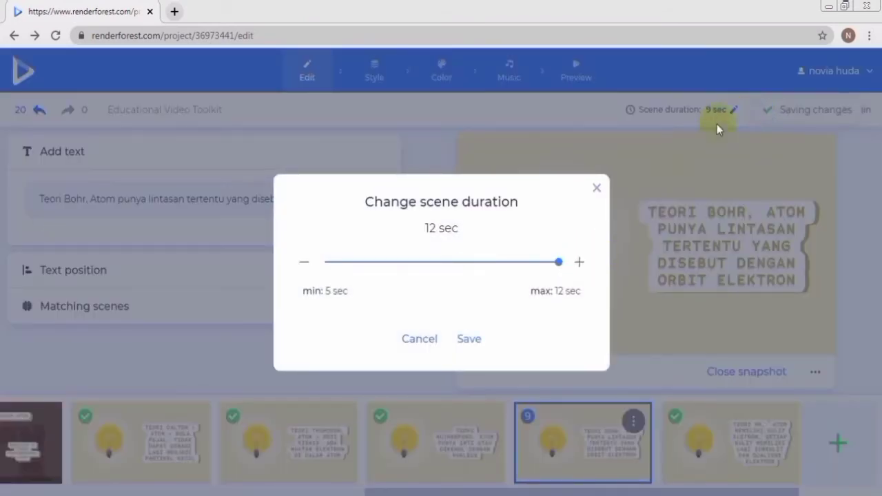
click(469, 338)
Step: Set the duration of the tenth scene, with the MK theory, to 12 sec
click(710, 110)
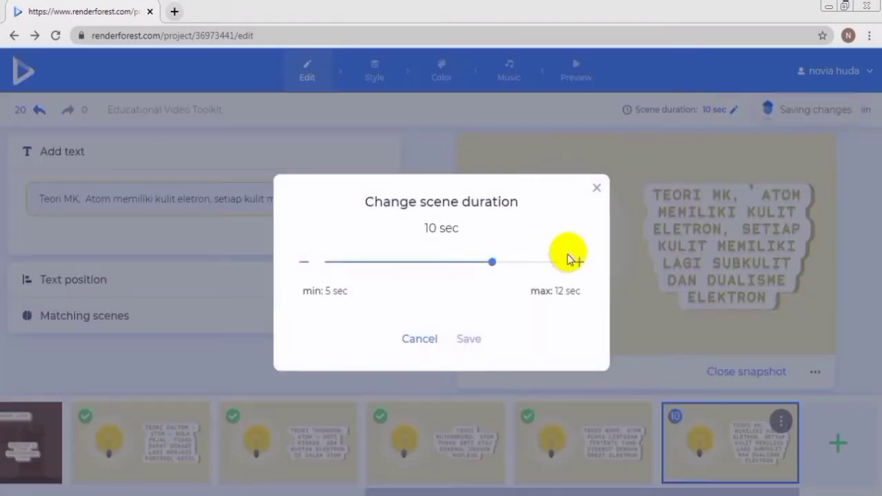
click(579, 262)
click(578, 262)
click(474, 338)
Step: Add the dark laboratory scene with two text holders from Text Animations as the eleventh scene
click(838, 443)
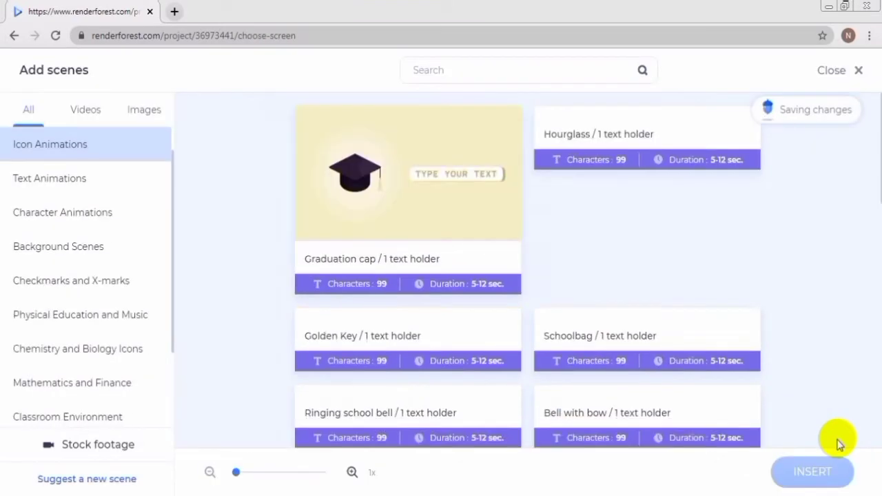
scroll(172, 182, up, 1)
click(120, 149)
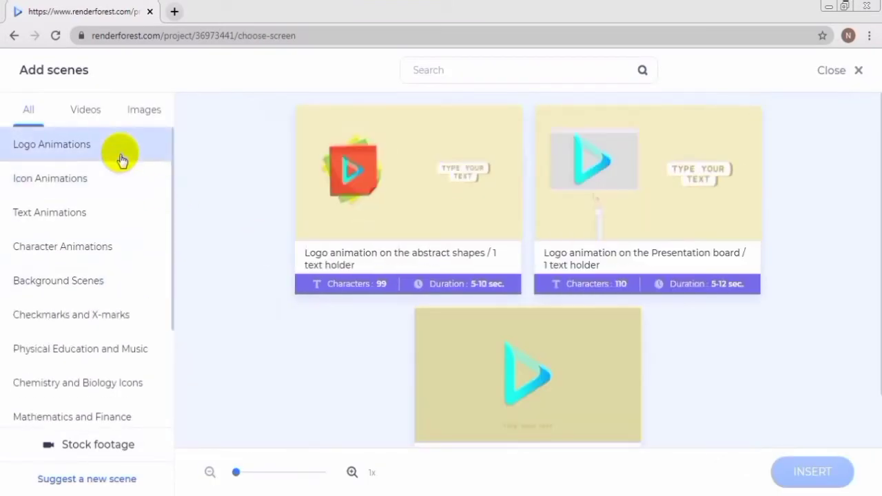
click(121, 210)
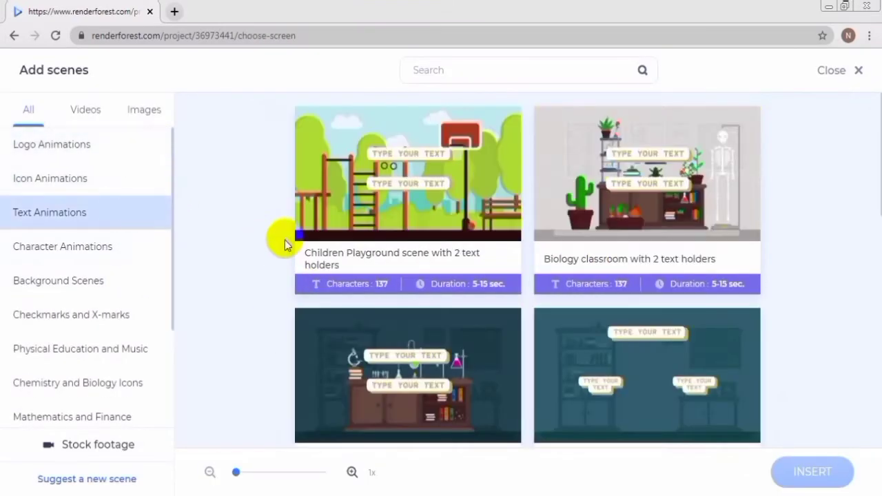
click(406, 366)
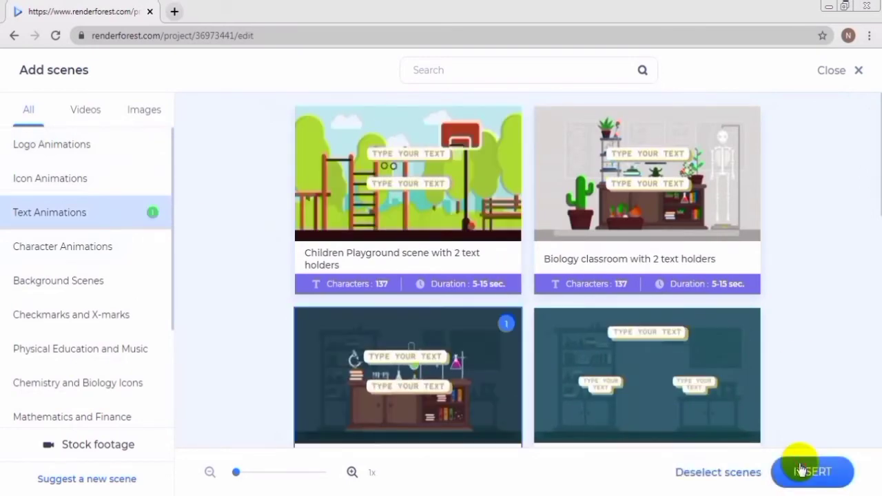
click(809, 471)
Step: Set the laboratory scene's first text to "Demikian Belajar Hari ini"
click(263, 191)
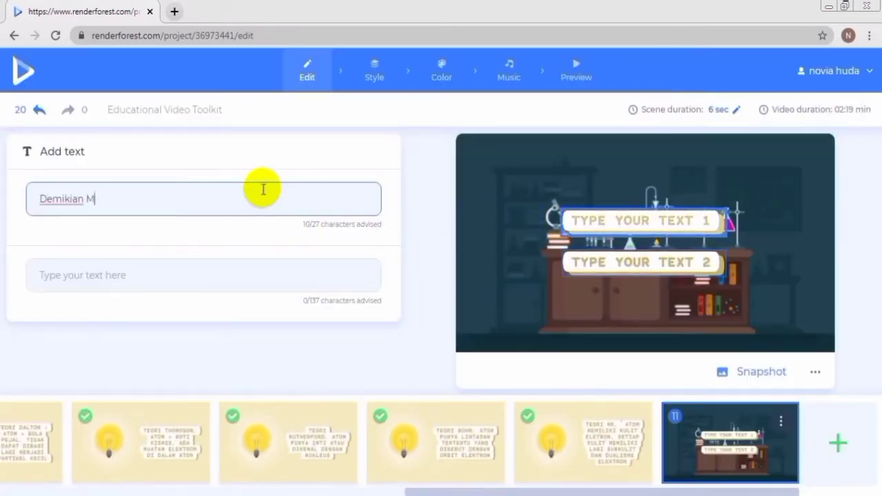
text(Demikian Belajar Kita Hari I)
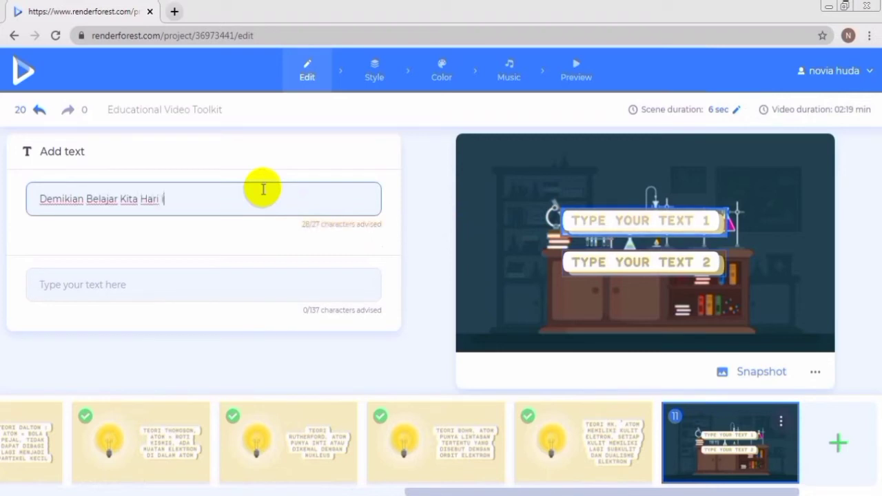
key(BackSpace)
key(BackSpace)
key(BackSpace)
key(BackSpace)
text(Hari ini)
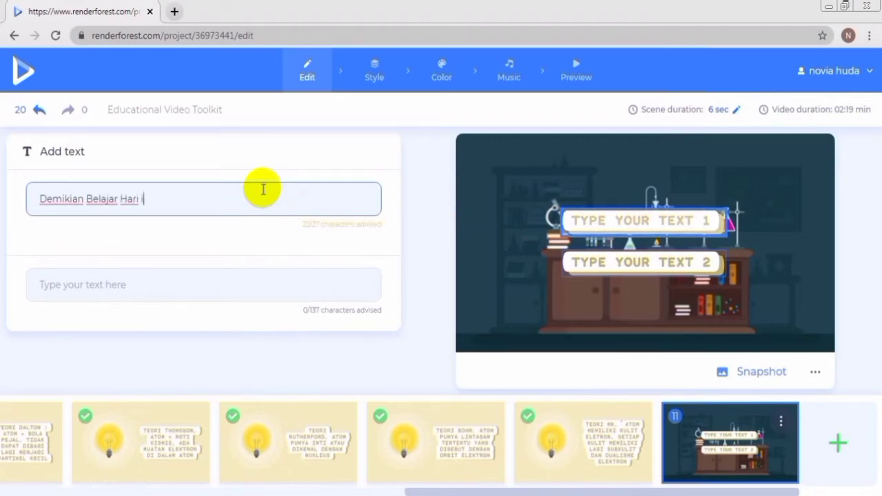
Step: Set the laboratory scene's second text to "Sampai jumpa lagi di materi Konfigurasi Elektron" and its duration to 15 sec
click(217, 293)
text(Sampai)
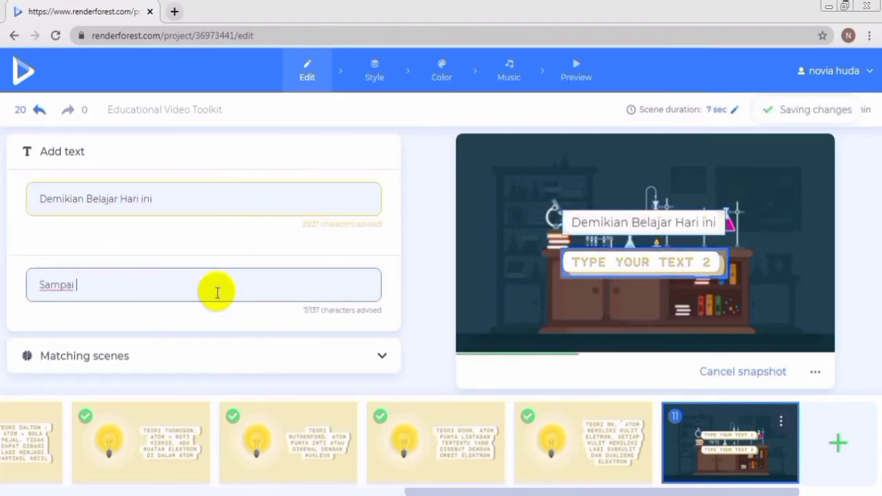
text( jumpa lagi di materi Konfigurasi Elektron)
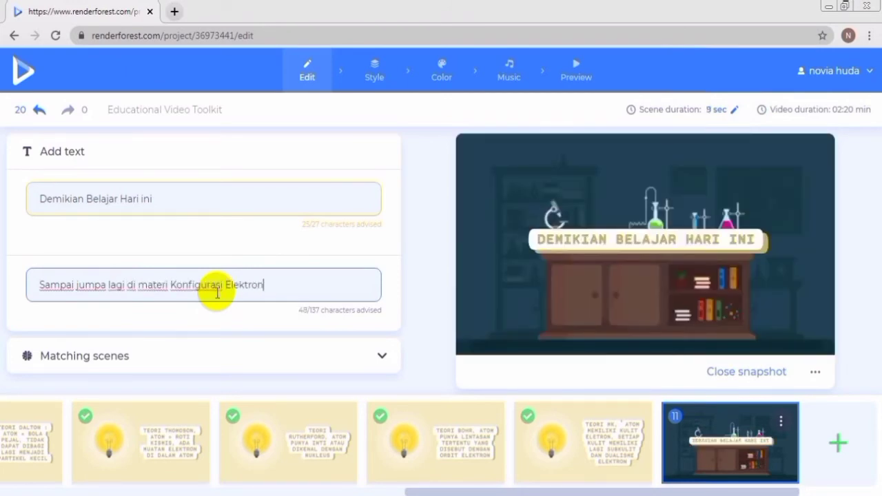
click(735, 110)
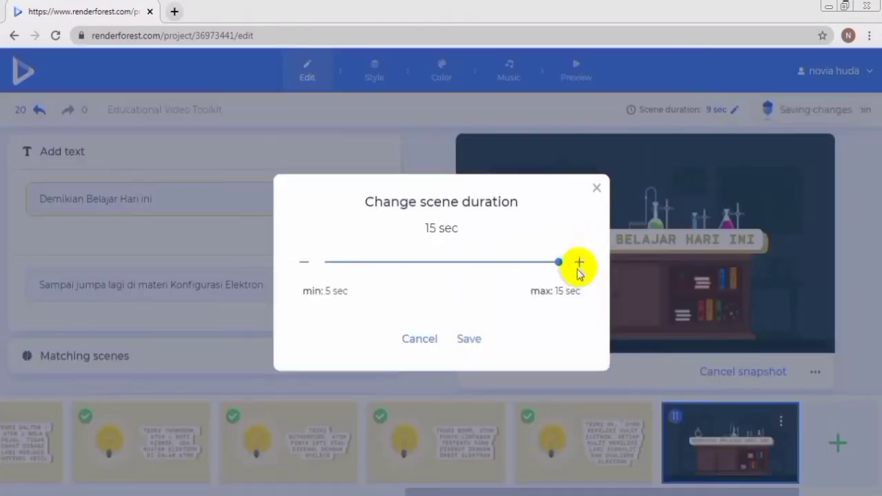
click(469, 338)
Step: Add the "Hands surfung the internet / 1 image holder with 1 text holder" scene from Image Holders as the twelfth scene
click(838, 443)
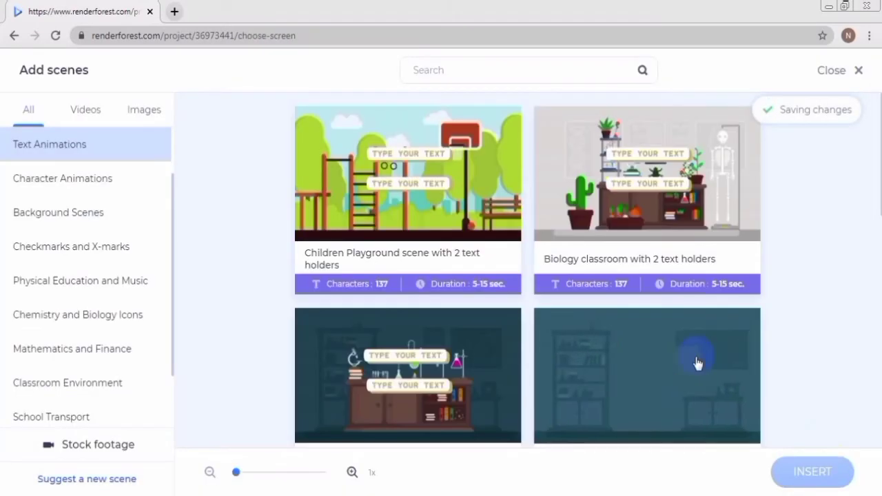
click(157, 312)
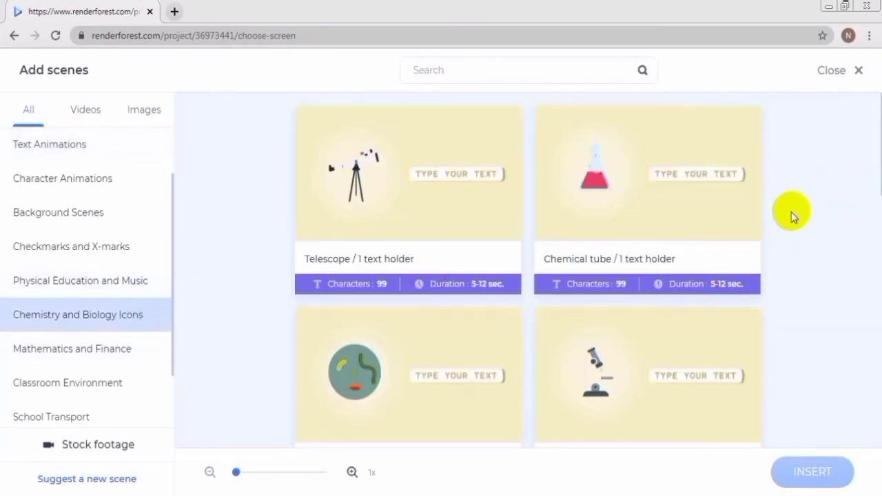
scroll(791, 212, down, 6)
scroll(791, 211, up, 2)
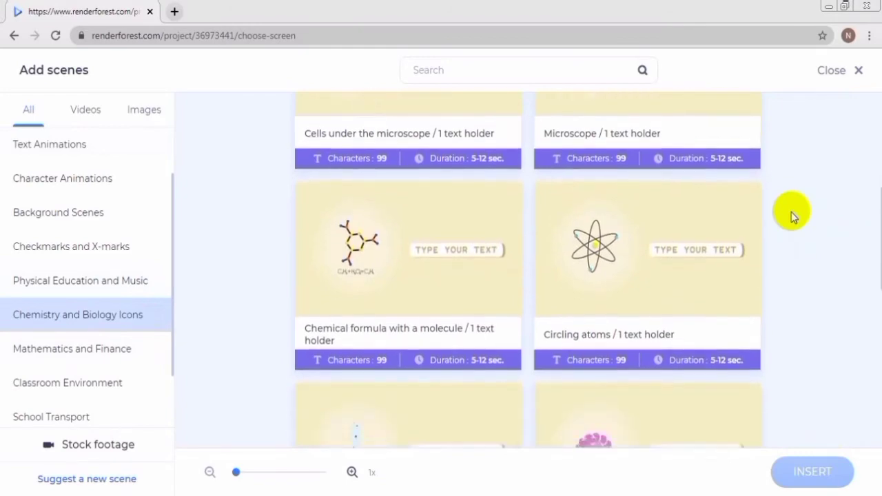
scroll(791, 212, down, 6)
scroll(791, 212, up, 5)
drag(172, 342, 172, 390)
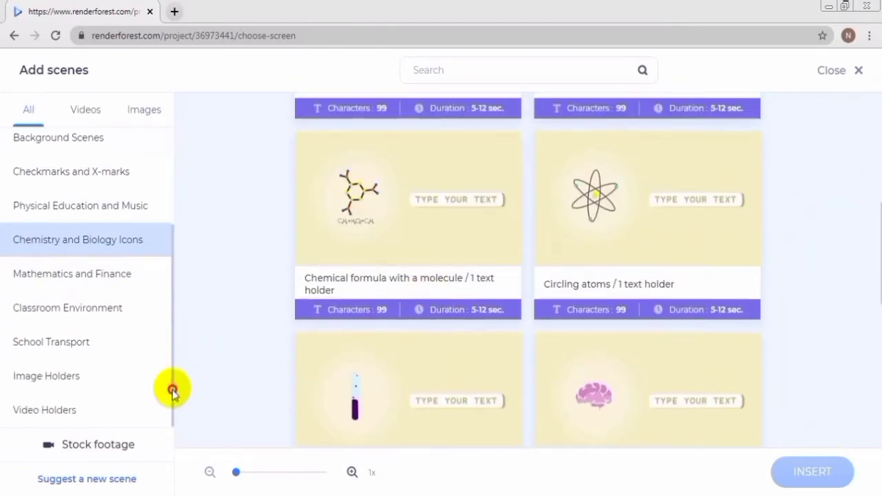
click(142, 410)
click(142, 379)
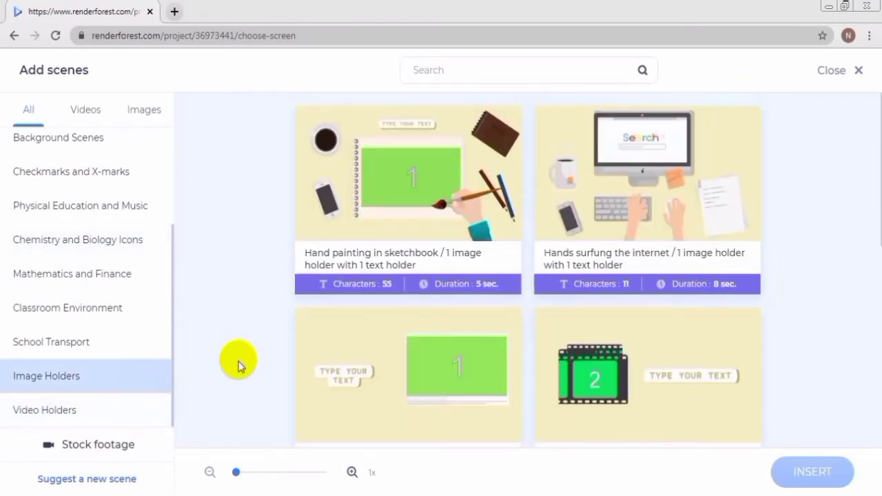
click(640, 203)
click(789, 463)
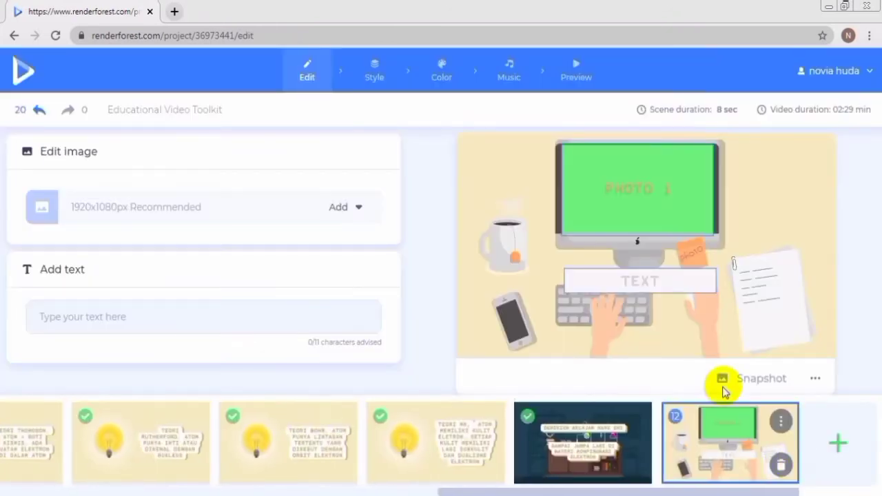
Step: Upload the logo PNG from drive G: into the twelfth scene's image holder, keeping the default crop
click(620, 202)
click(617, 138)
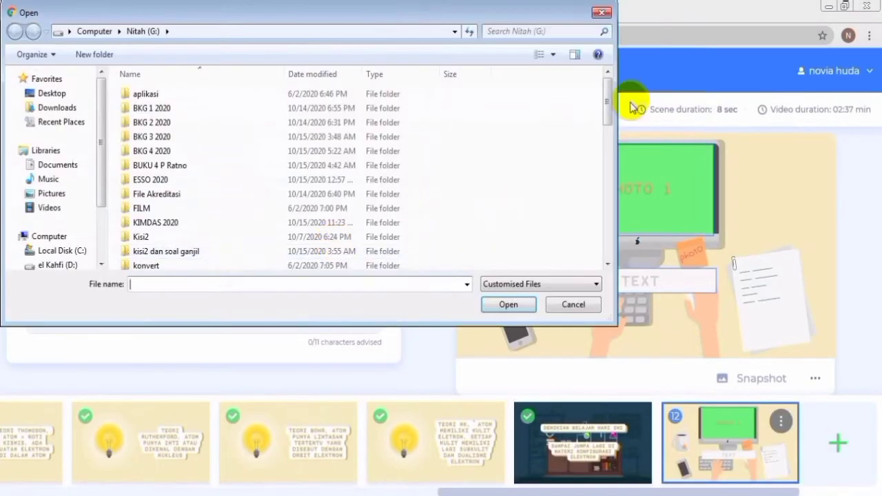
drag(607, 103, 606, 232)
click(187, 163)
click(508, 304)
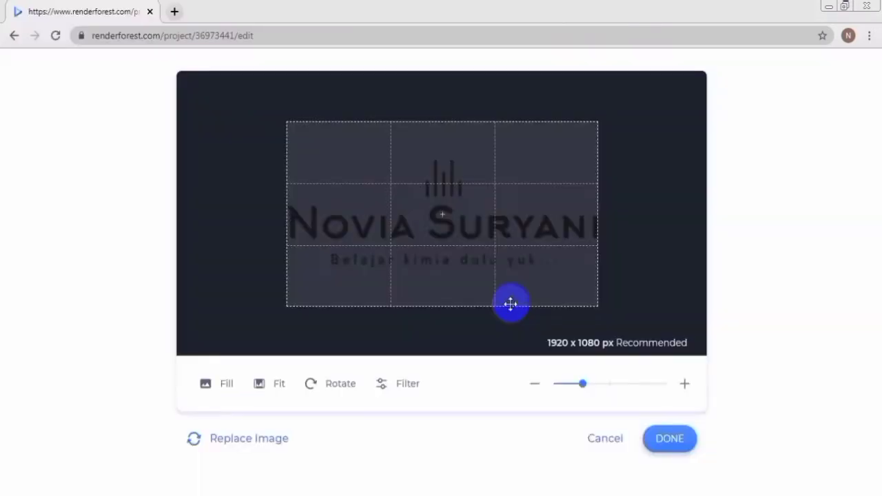
click(669, 440)
Step: Try "Terima Kasih" as the twelfth scene's text and clear it again
click(278, 324)
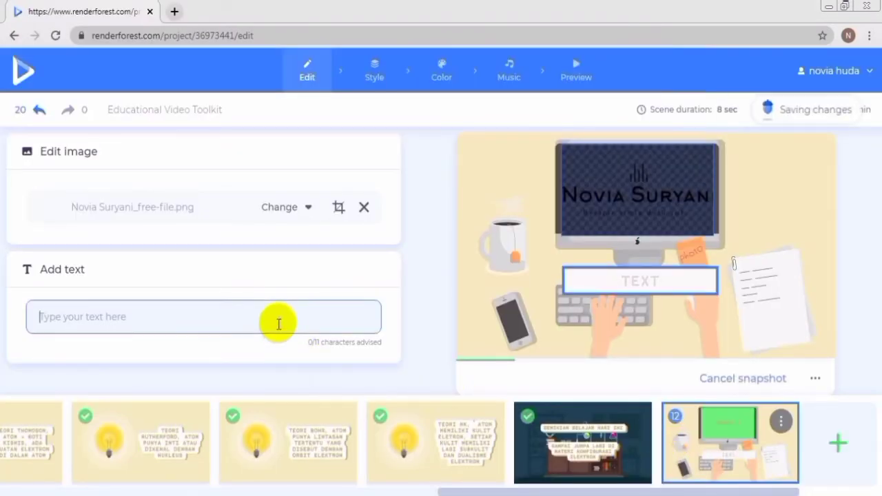
text(Terima Kasih)
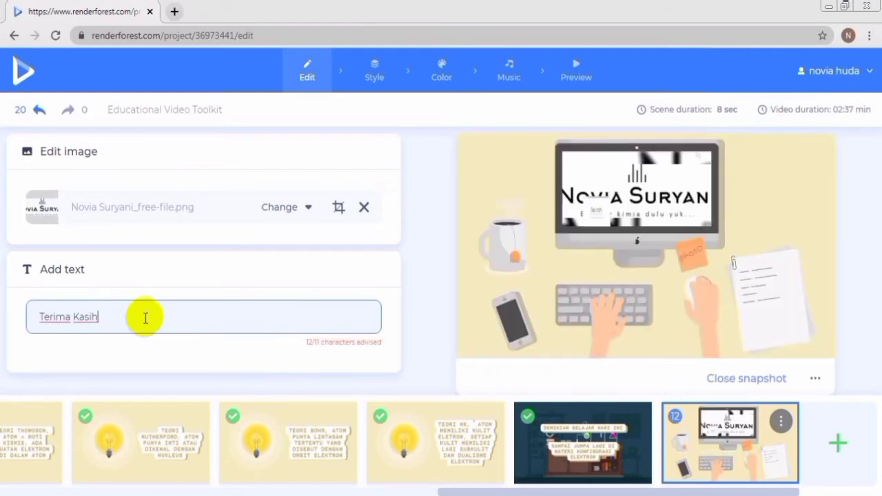
click(104, 318)
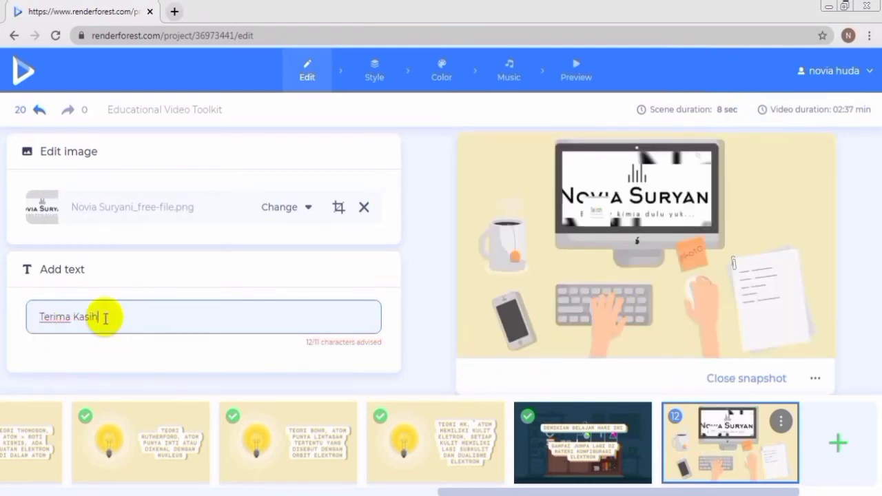
key(BackSpace)
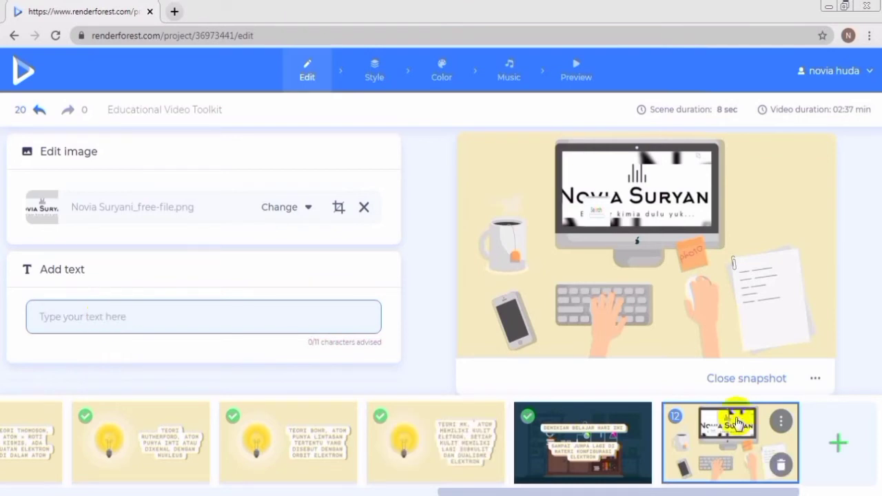
click(732, 117)
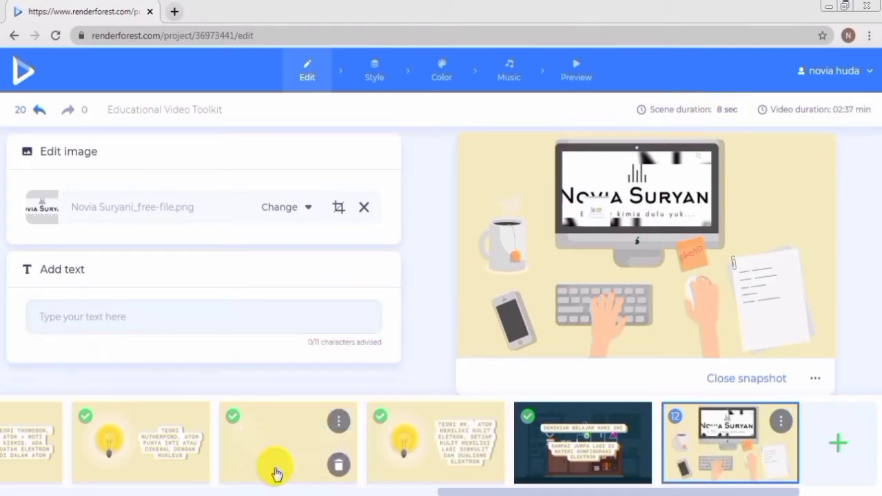
click(554, 436)
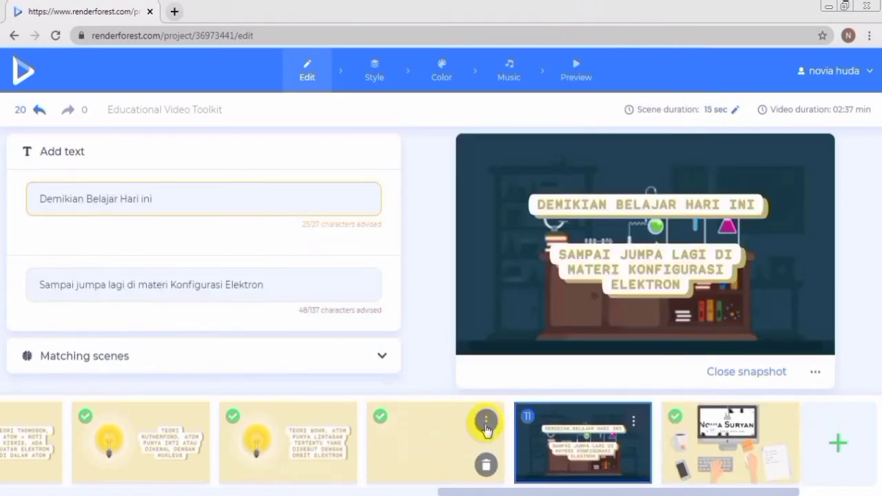
click(485, 421)
click(521, 437)
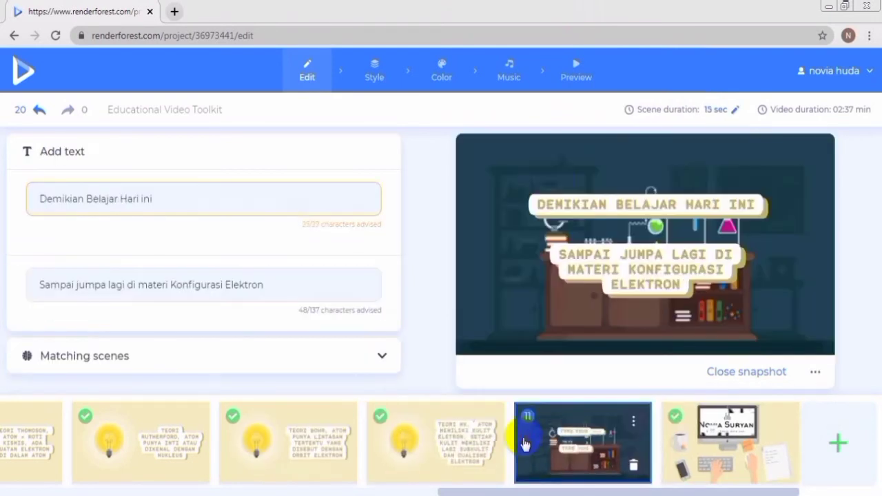
Step: Render the project as a free low-quality 360p preview
click(576, 66)
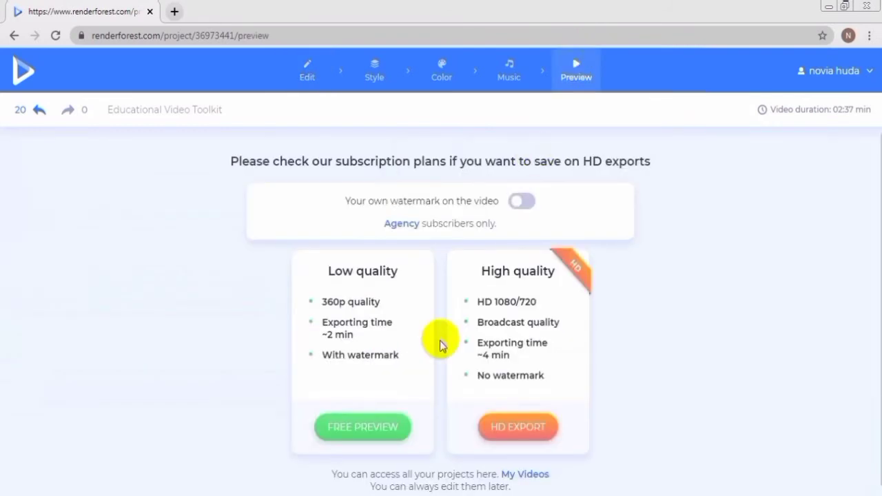
click(370, 433)
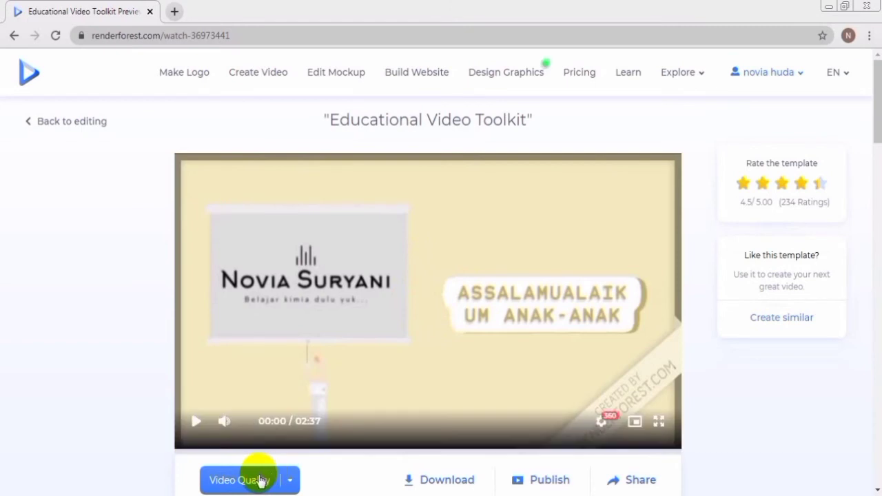
Step: Play the rendered preview and skip ahead through the theory scenes to about 02:09 to check the closing part
click(196, 422)
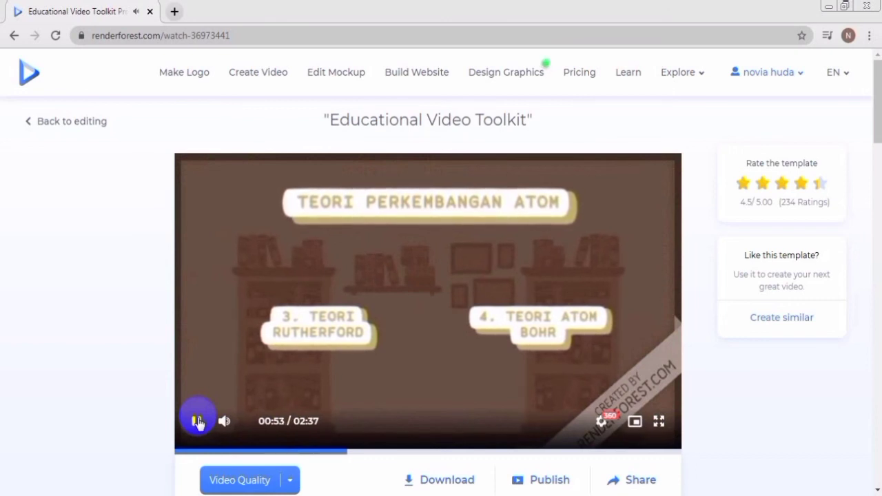
click(390, 454)
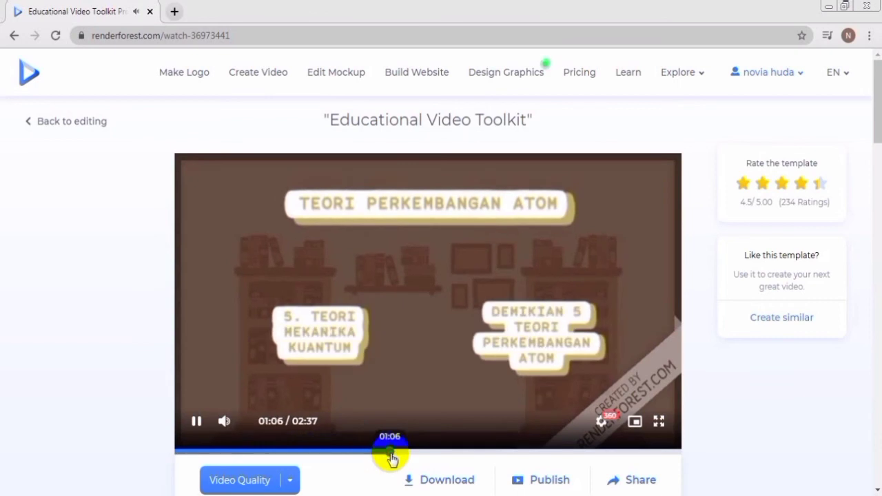
click(475, 453)
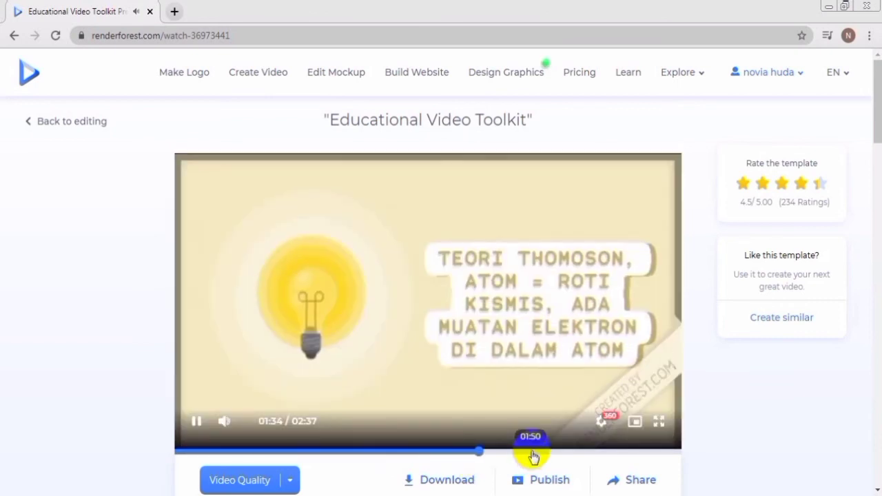
click(532, 453)
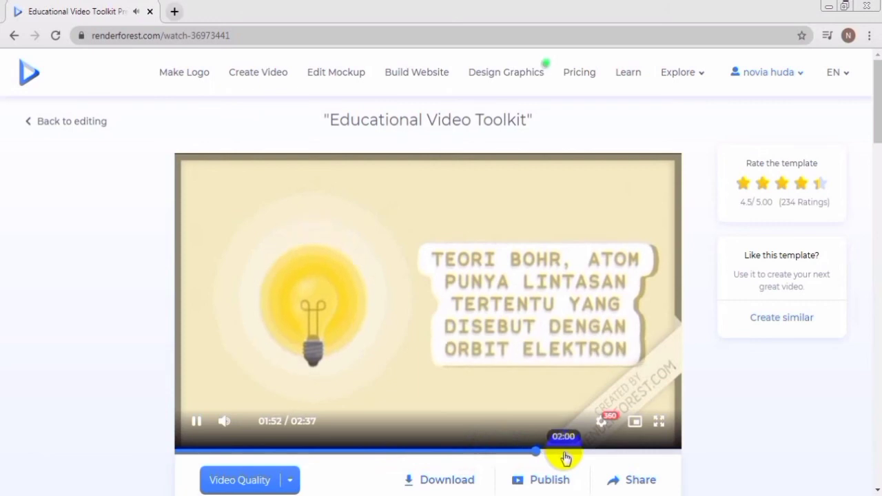
click(565, 453)
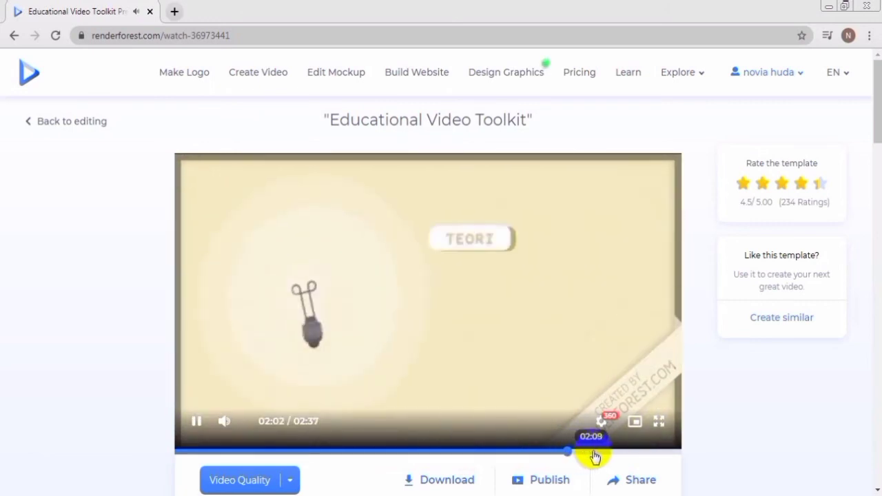
click(594, 454)
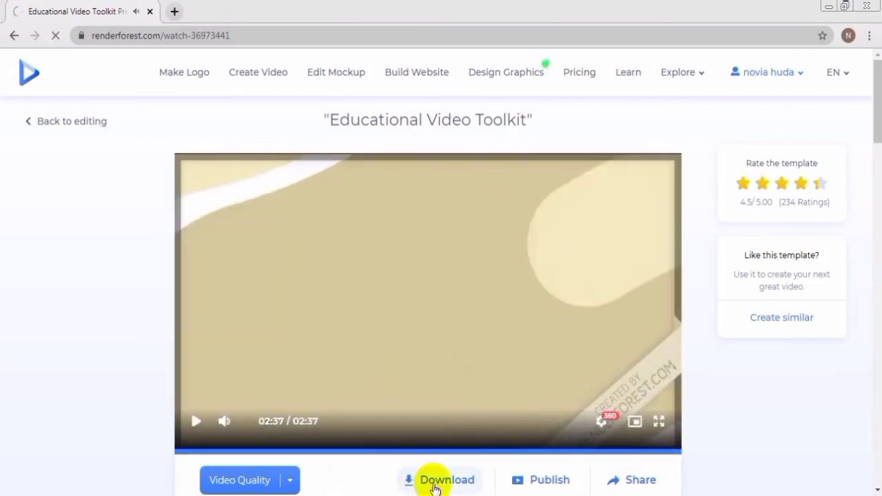
Step: Download the rendered video as an MP4 and return to the site's home page
click(434, 482)
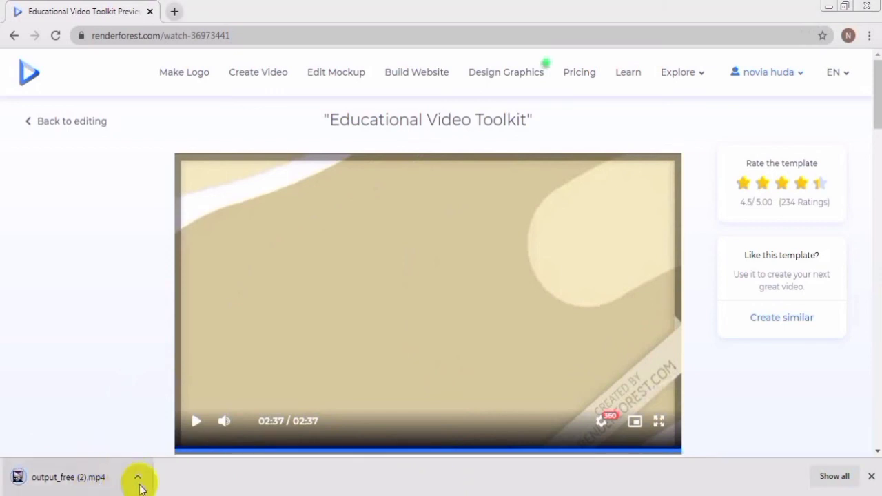
click(25, 74)
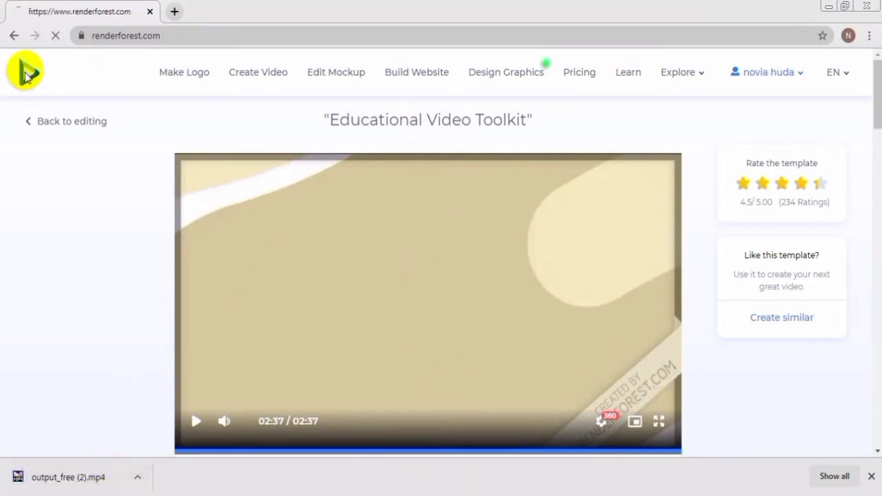